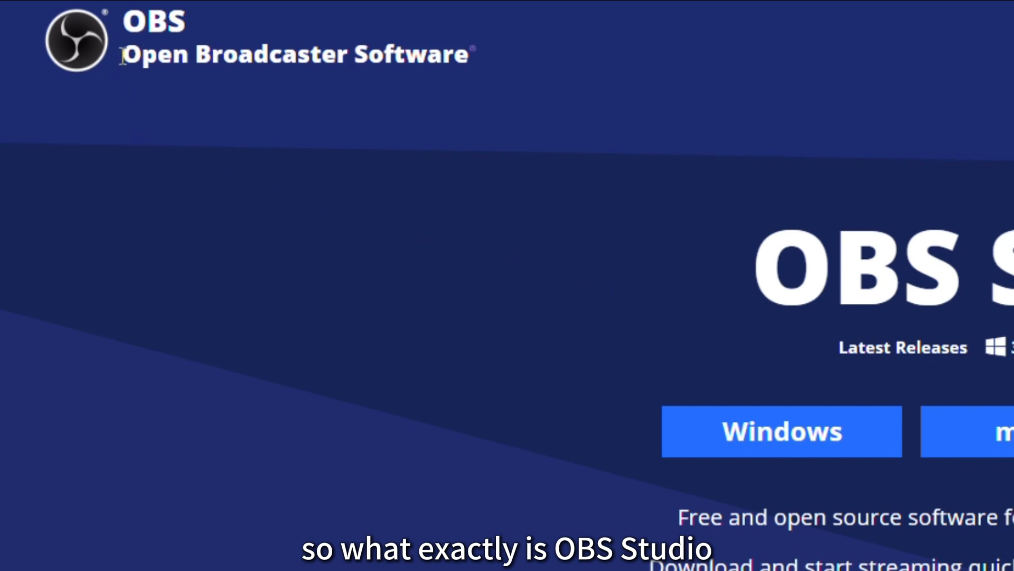
Step: Examine the OBS Studio home page, including its sponsors, Features and Create Professional Productions sections
drag(125, 56, 489, 55)
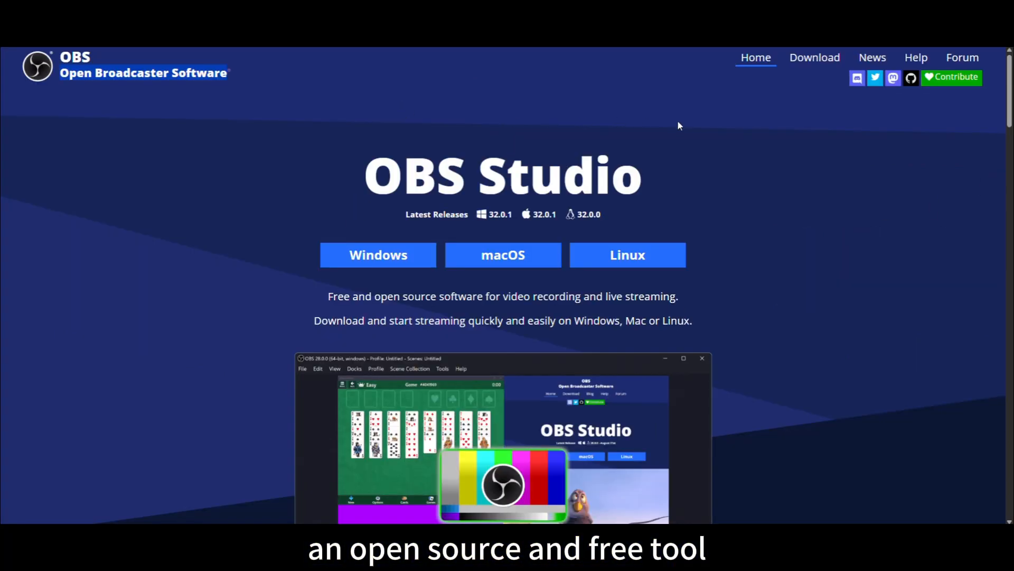
scroll(712, 124, down, 3)
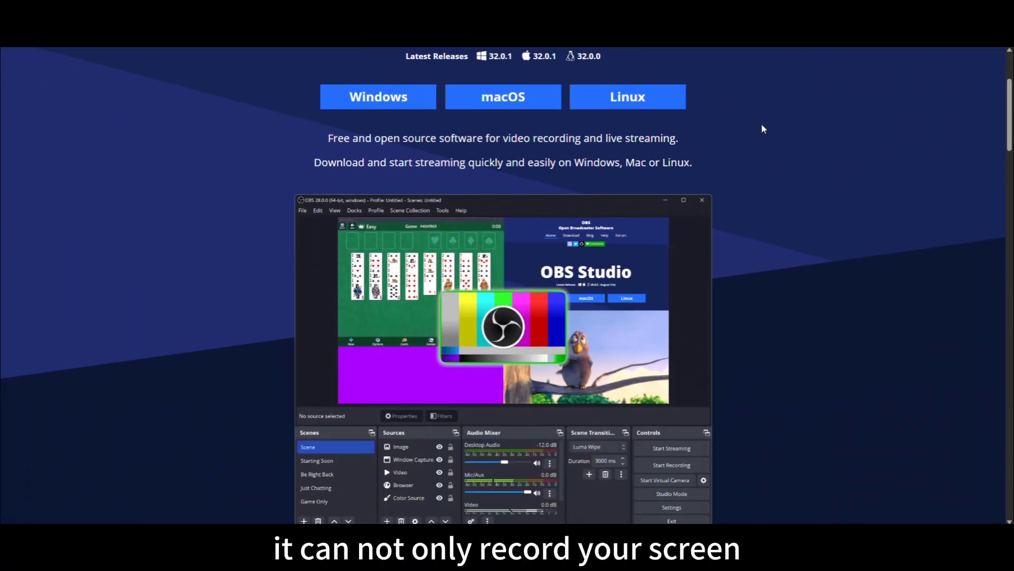
scroll(762, 125, down, 3)
scroll(764, 125, down, 3)
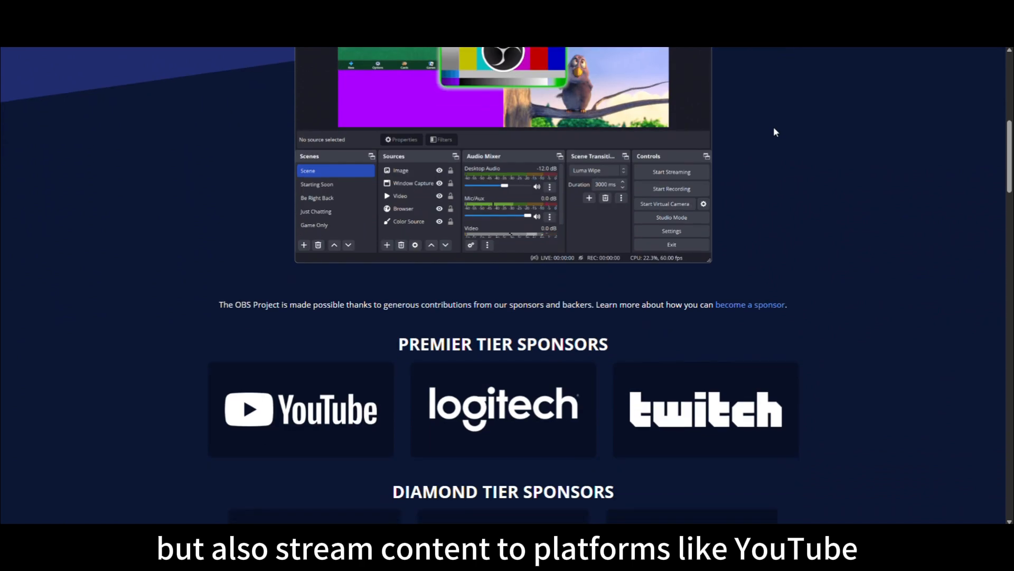
scroll(775, 132, down, 5)
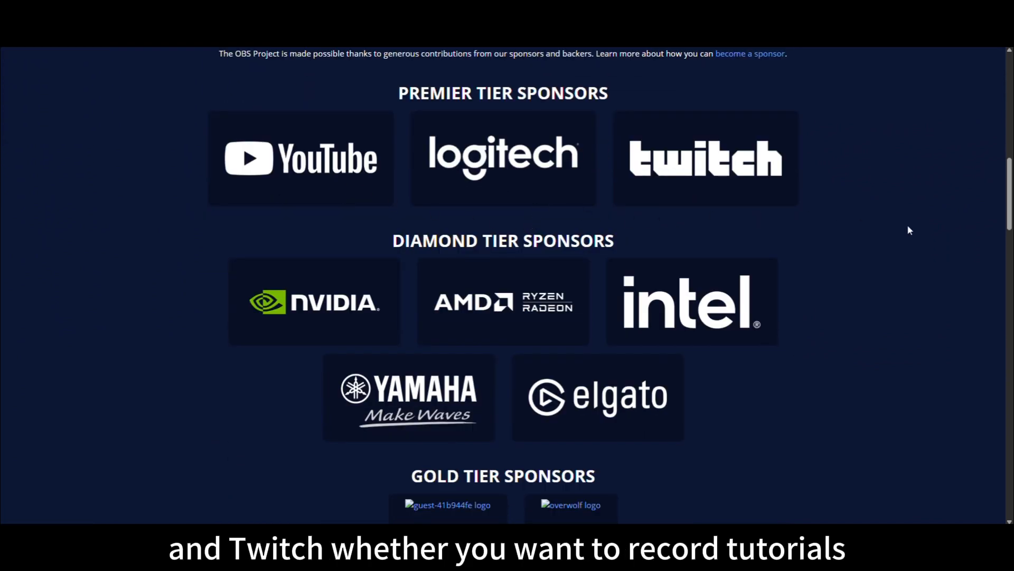
scroll(865, 216, down, 3)
scroll(867, 218, down, 8)
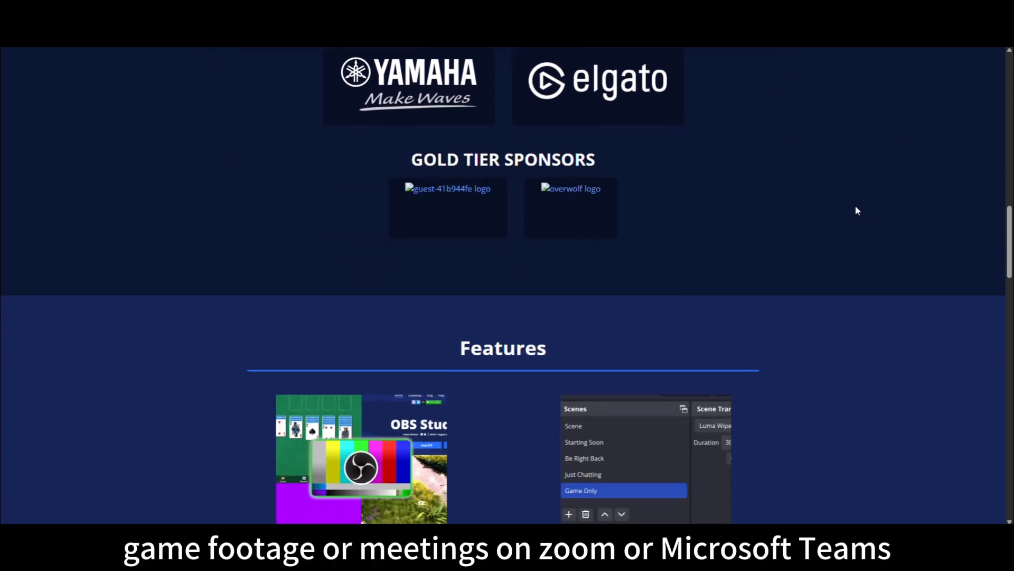
scroll(854, 207, down, 10)
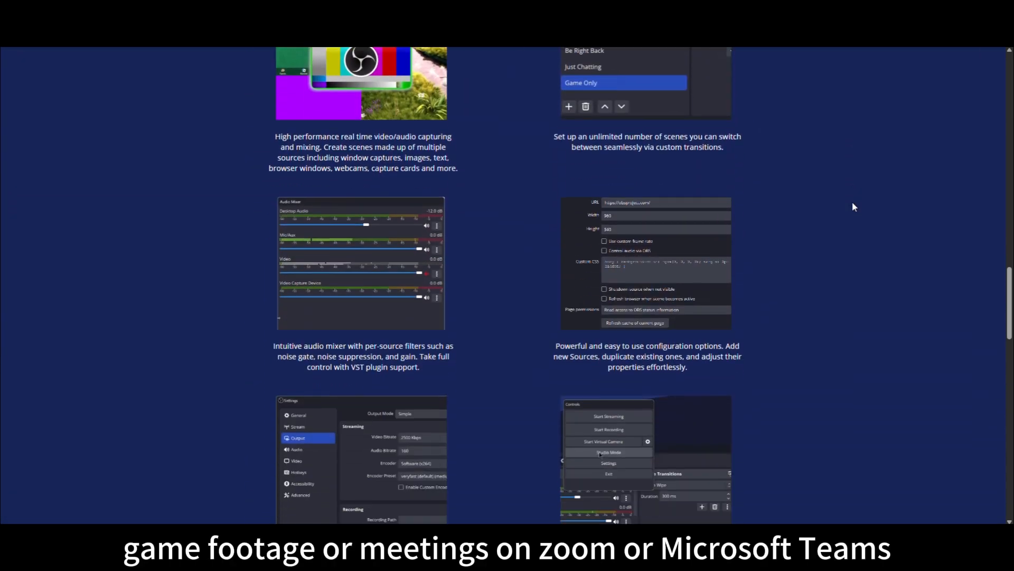
scroll(851, 201, down, 3)
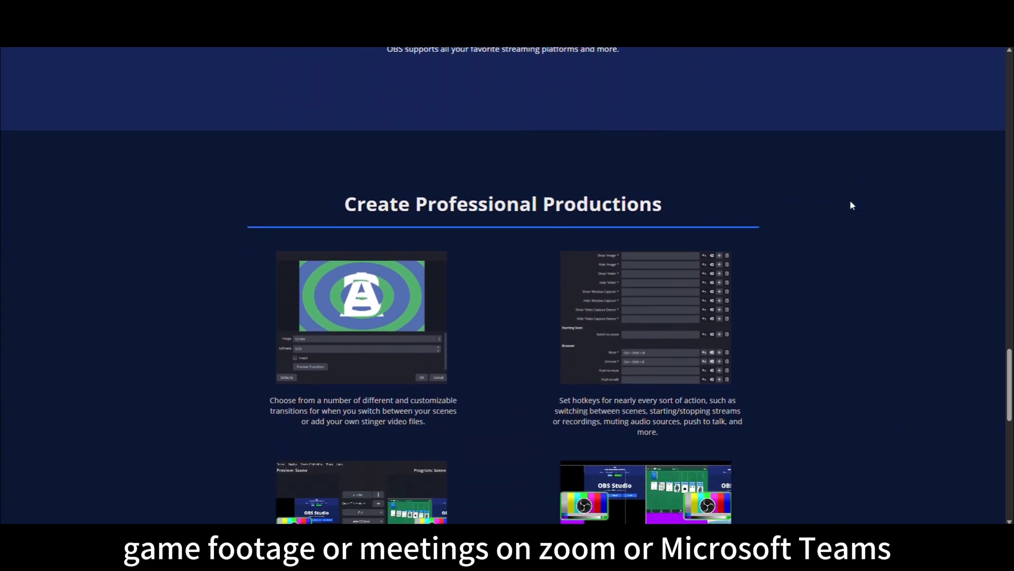
scroll(838, 190, down, 3)
scroll(839, 191, down, 3)
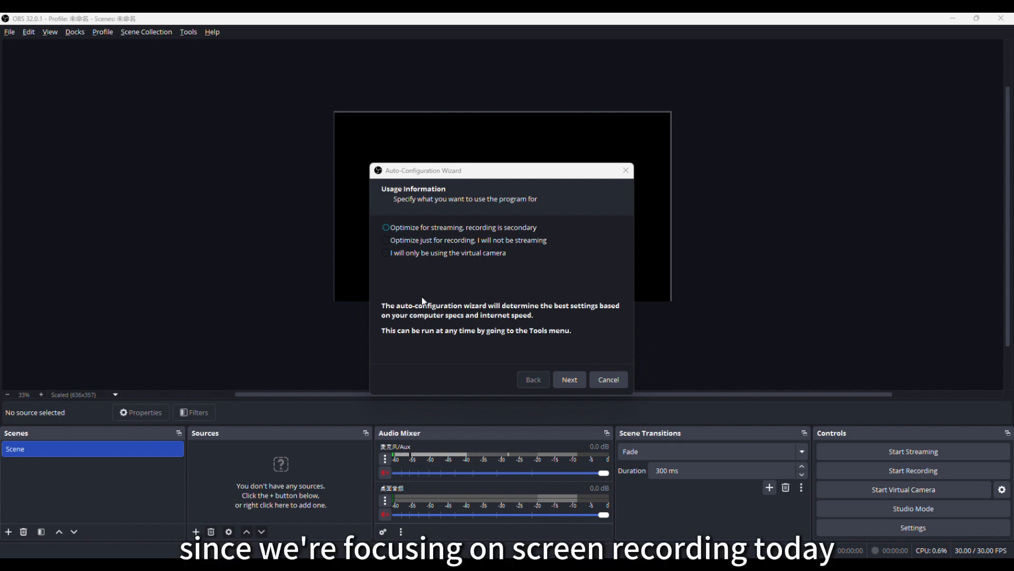
Step: Optimize the auto-configuration just for recording and set the base canvas resolution to Display 1 (1920x1080)
click(386, 239)
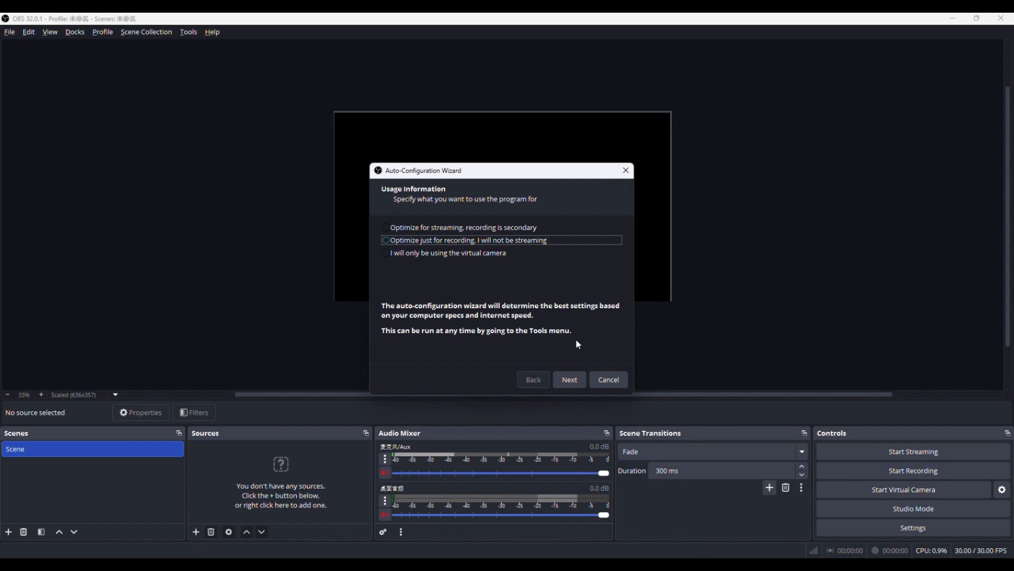
click(578, 380)
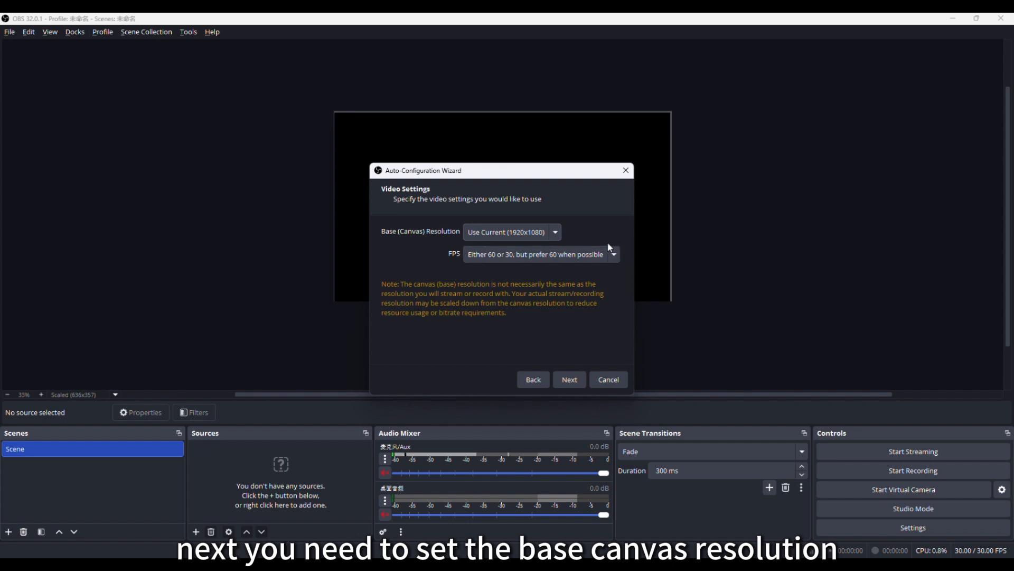
click(553, 234)
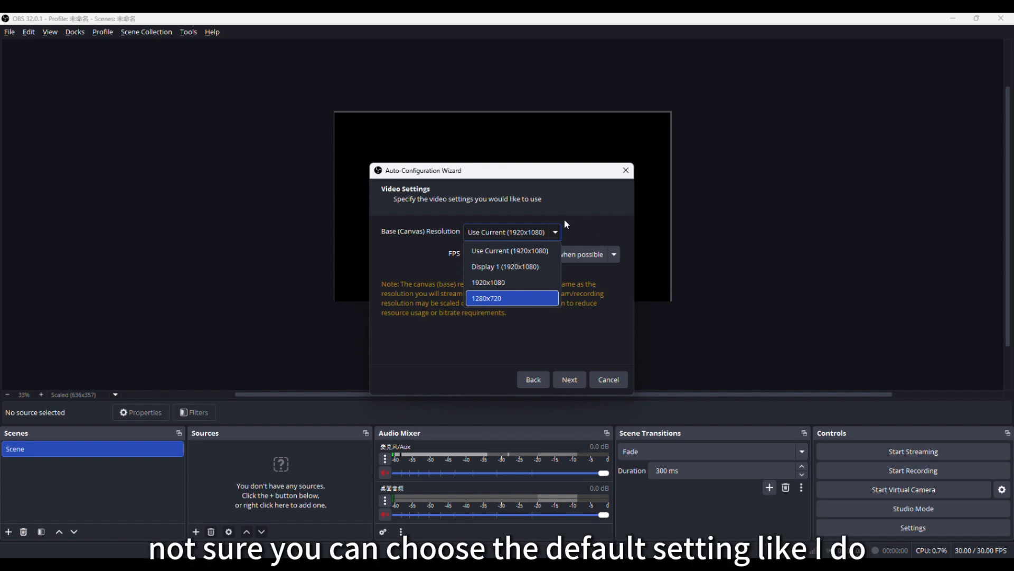
click(546, 265)
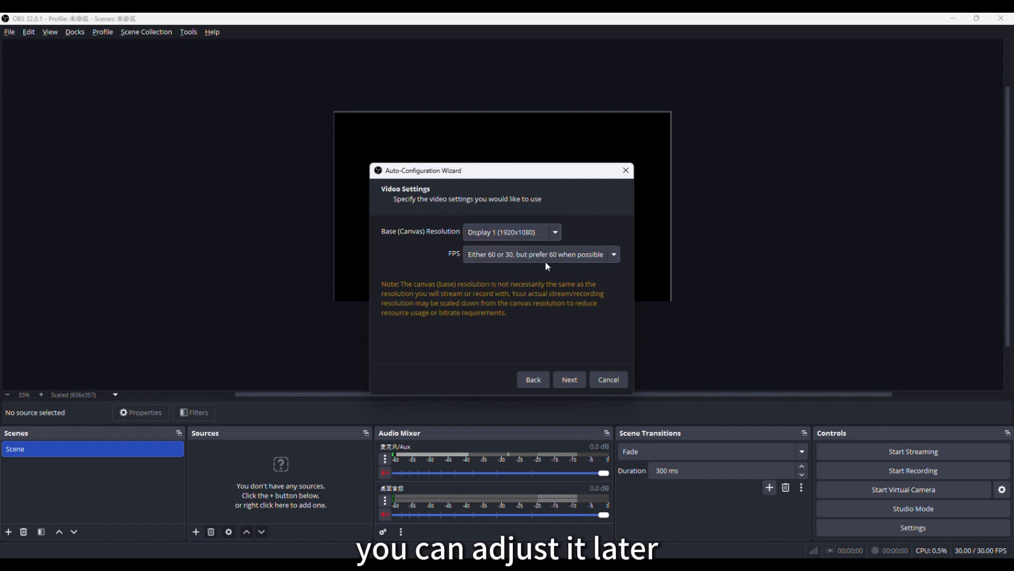
Step: Set the wizard's FPS to "Either 60 or 30, but prefer 60 when possible" and apply the recommended settings
click(578, 258)
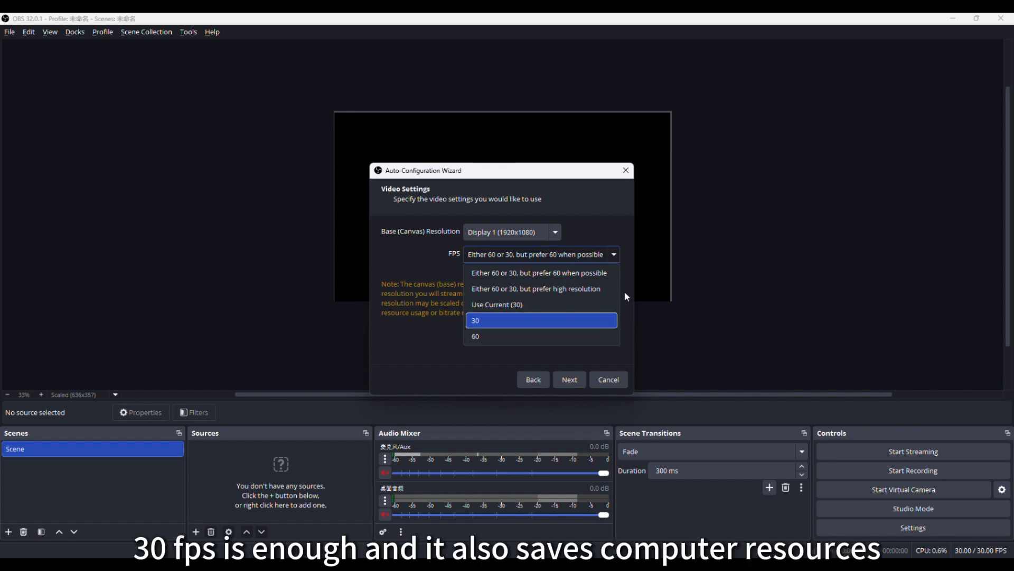
click(592, 272)
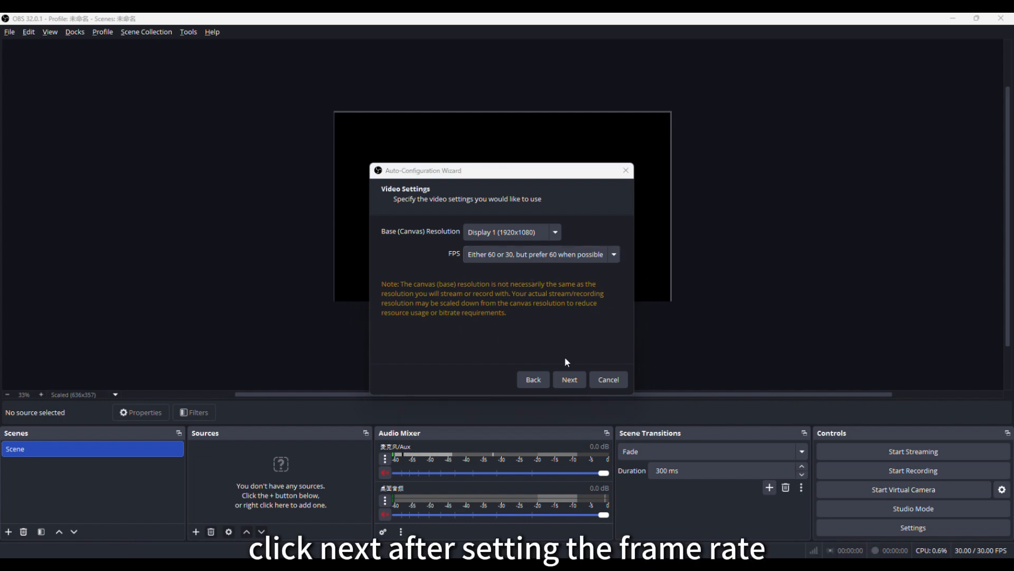
click(569, 379)
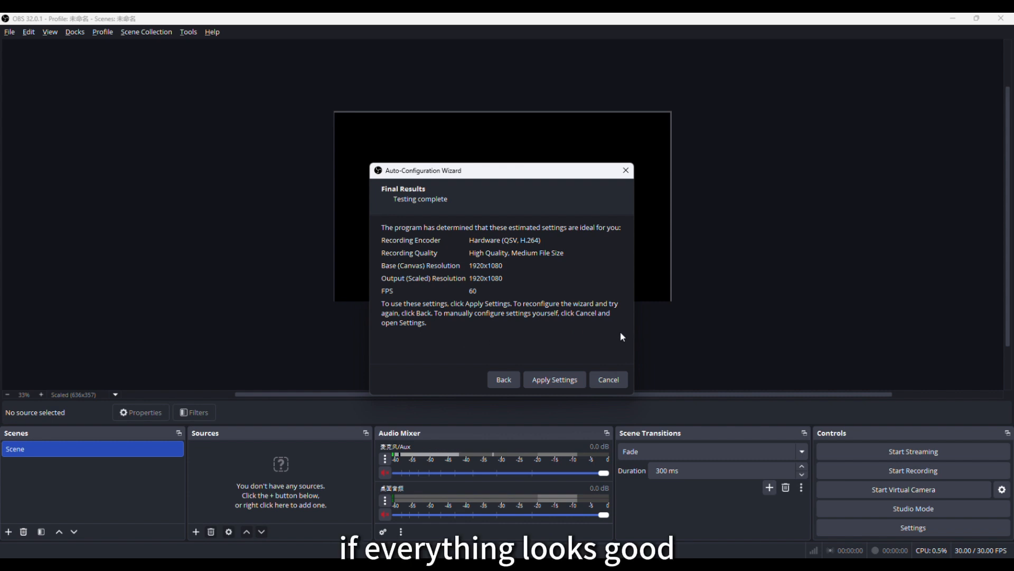
click(567, 376)
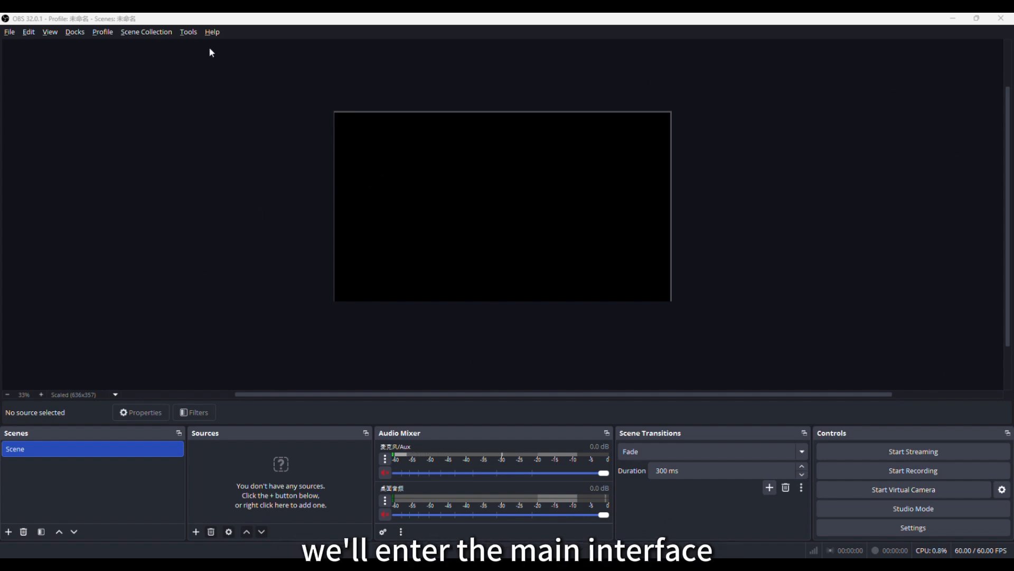
click(182, 34)
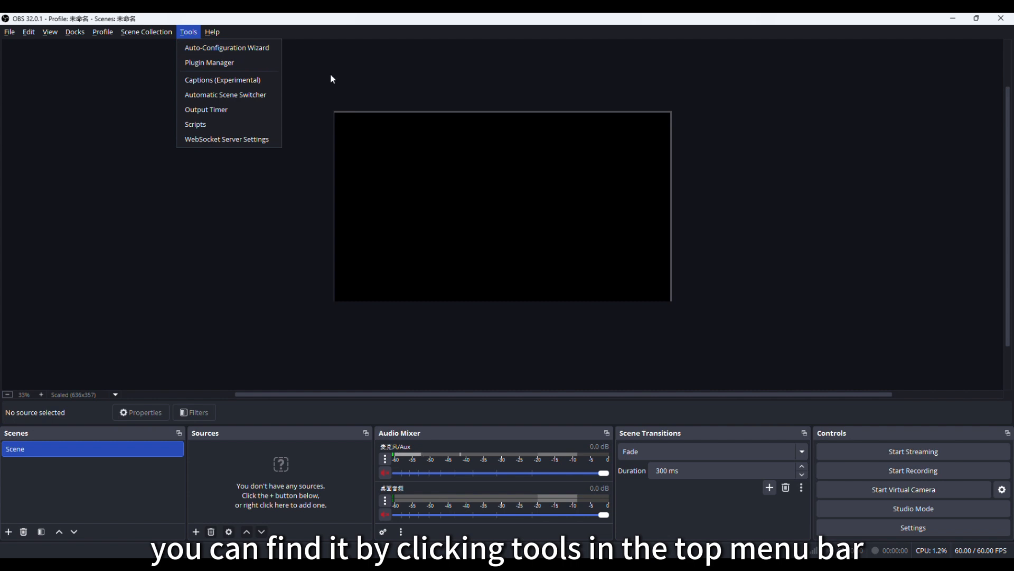
click(348, 94)
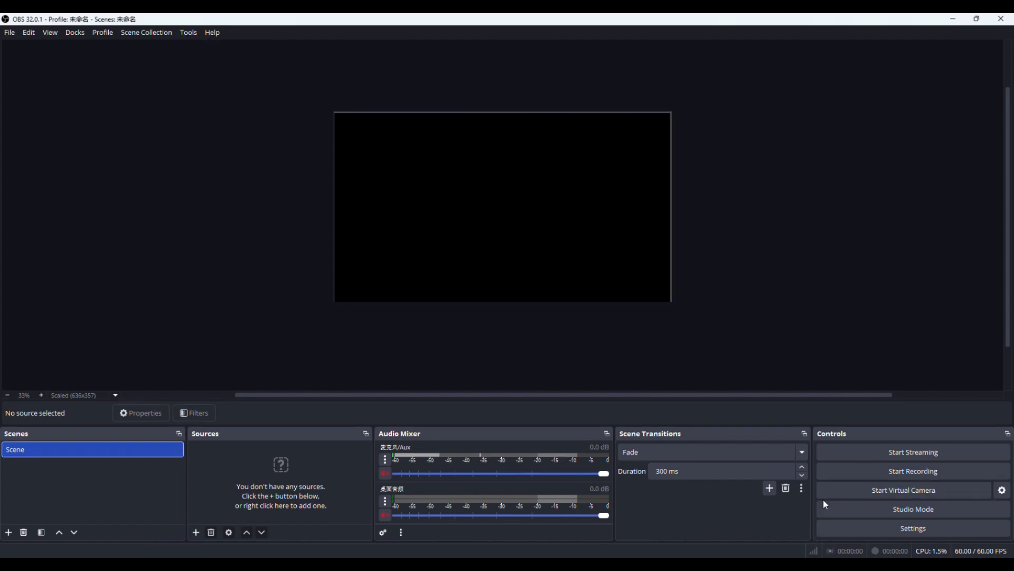
Step: Rename the default scene to "Screen Recording"
right_click(142, 446)
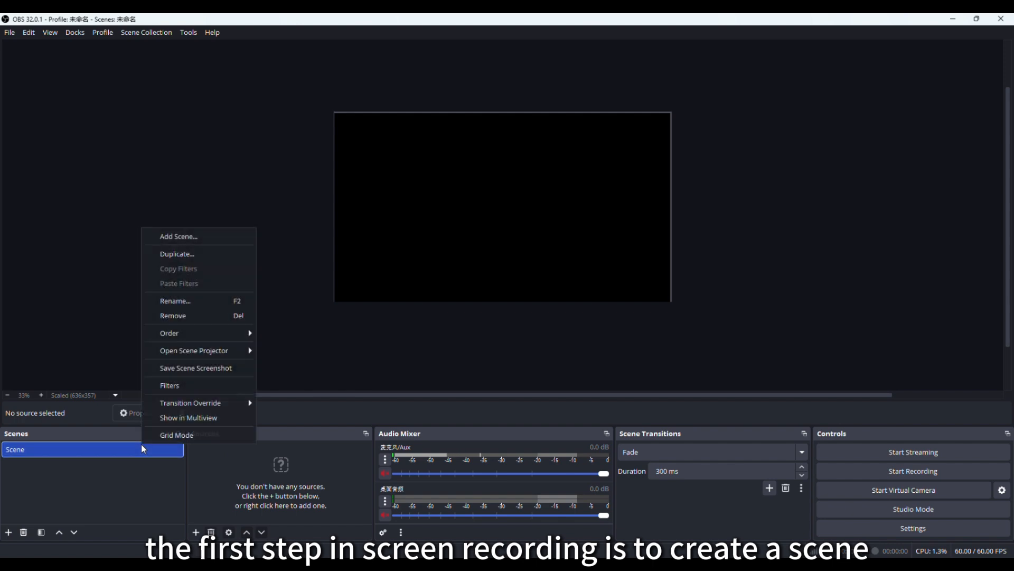
click(206, 308)
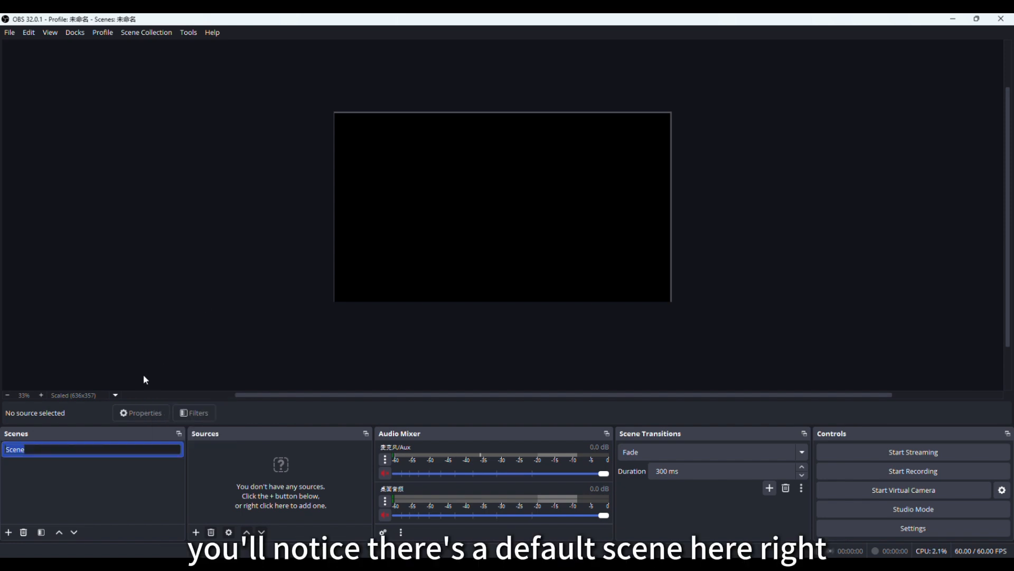
key(BackSpace)
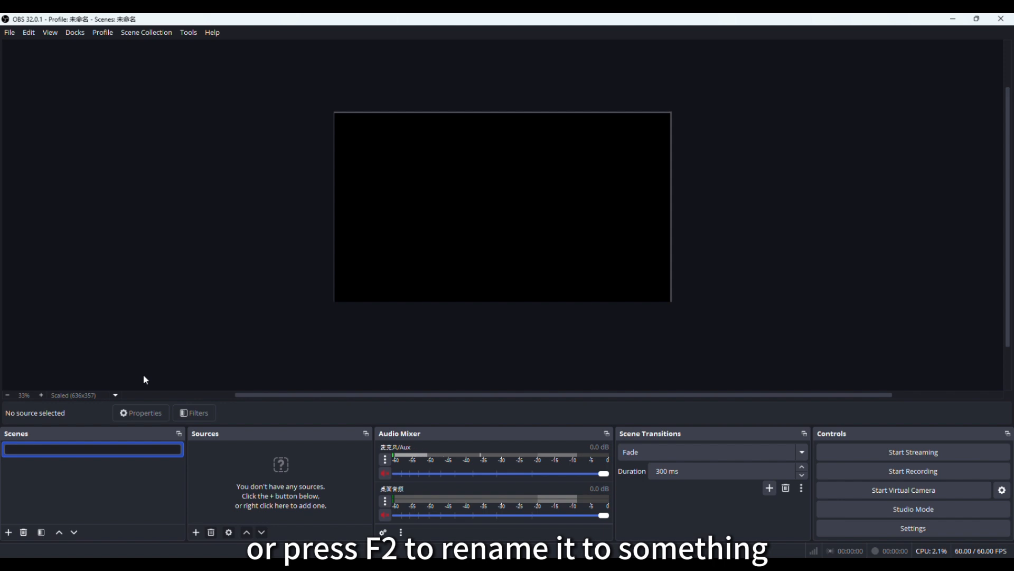
text(Screen Recording)
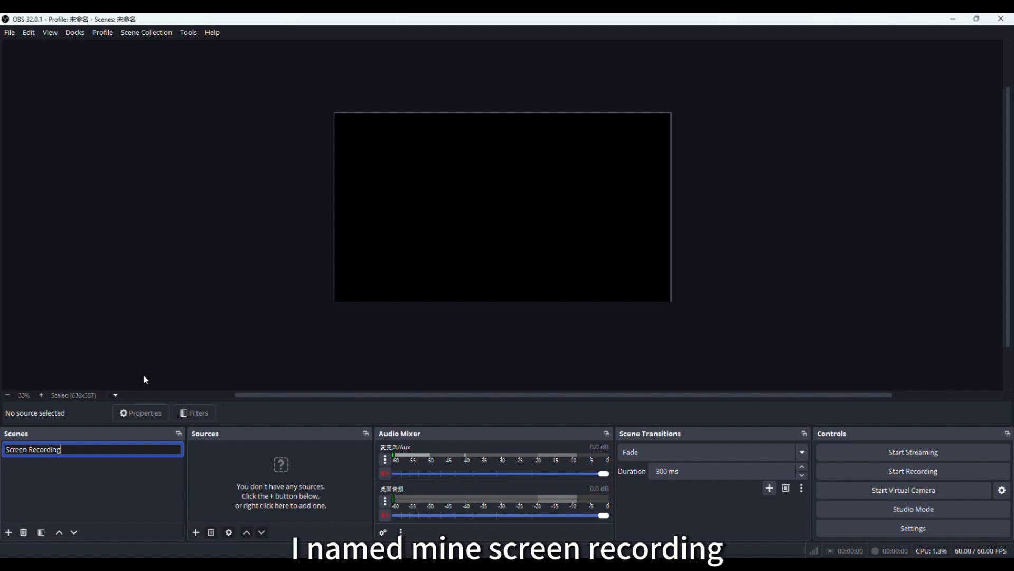
key(Return)
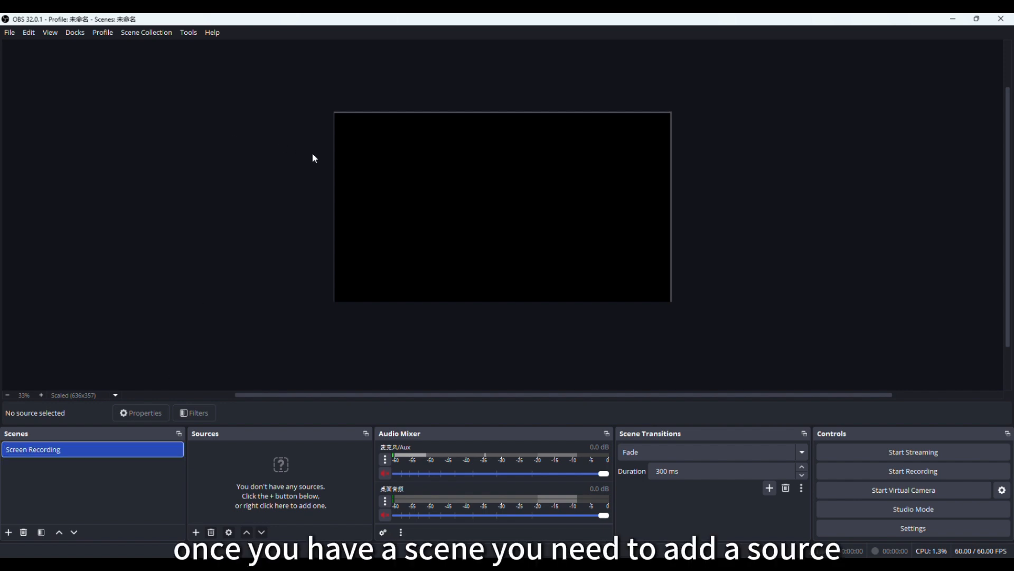
Step: Add a Display Capture source with the default name, capturing the Mi Monitor 1920x1080 primary monitor
click(196, 532)
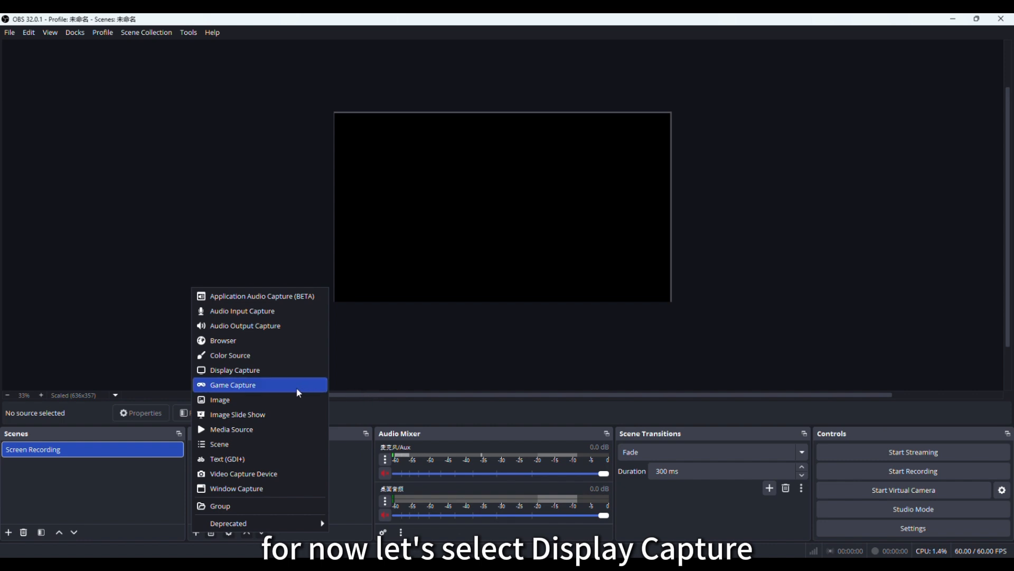
click(284, 371)
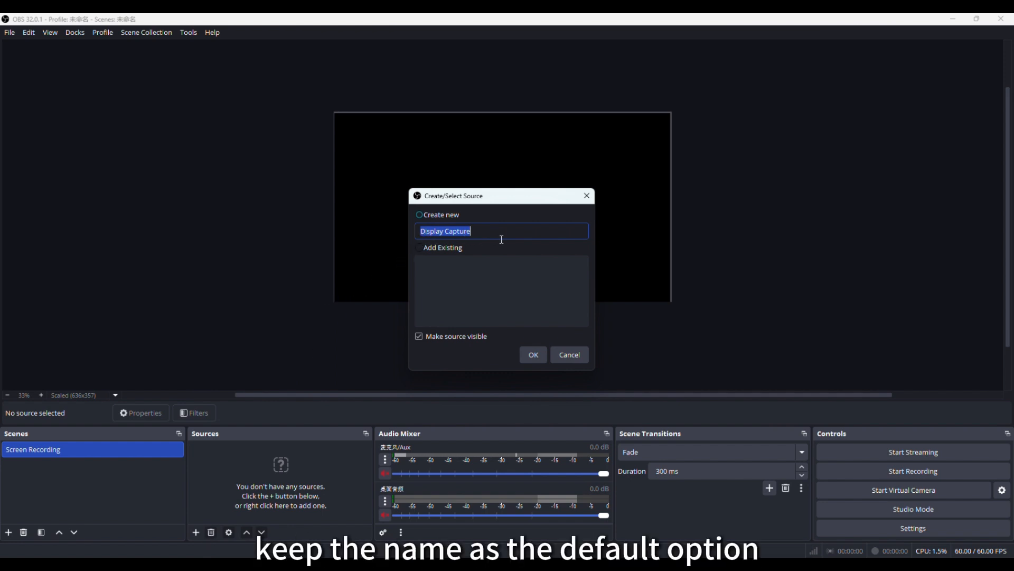
click(534, 354)
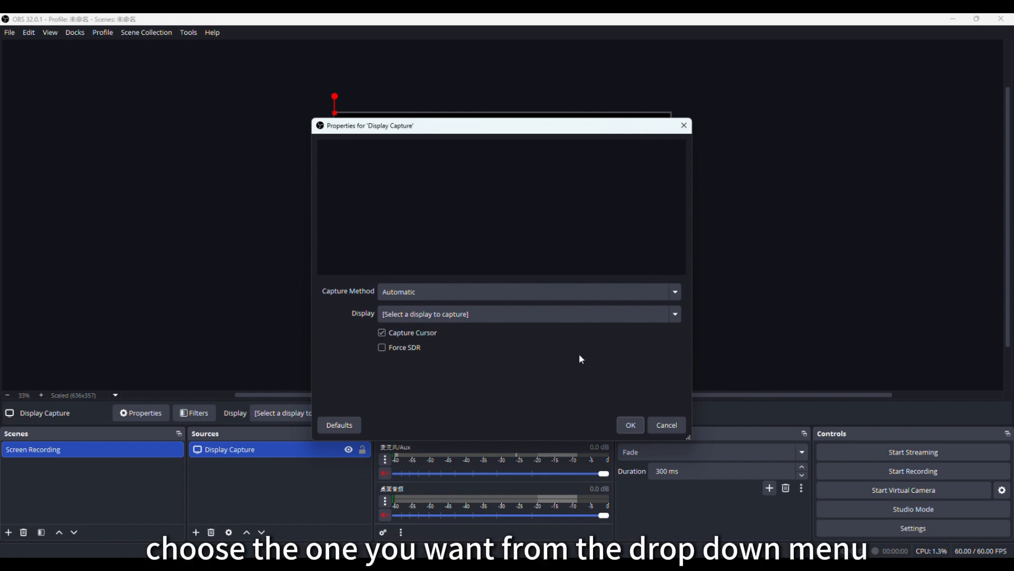
click(676, 314)
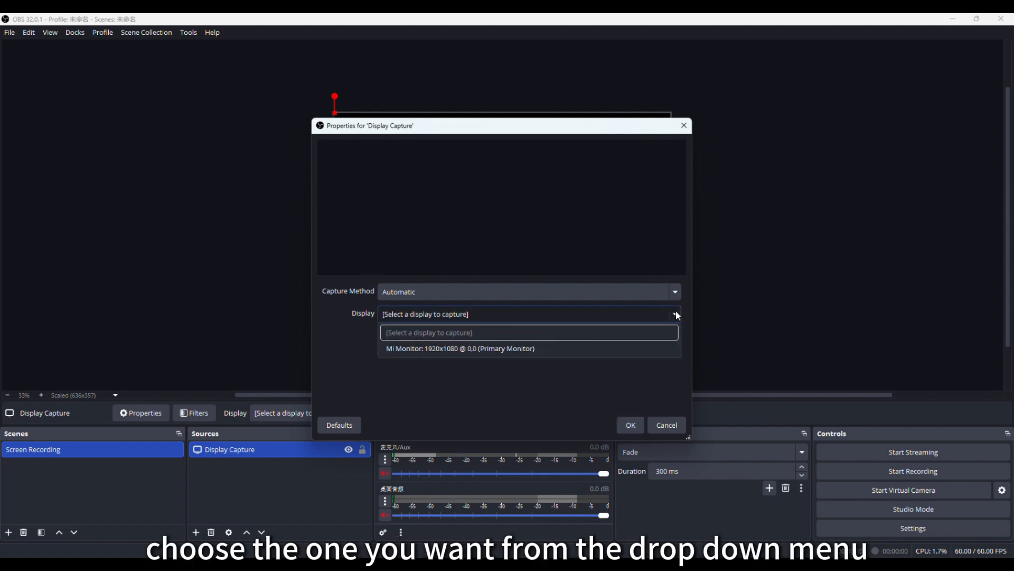
click(636, 344)
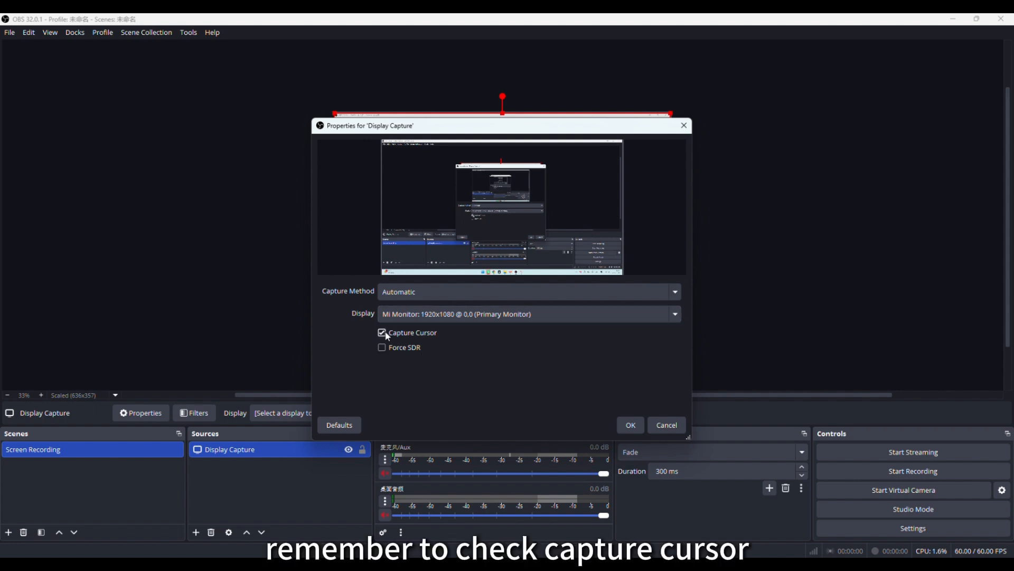
click(630, 424)
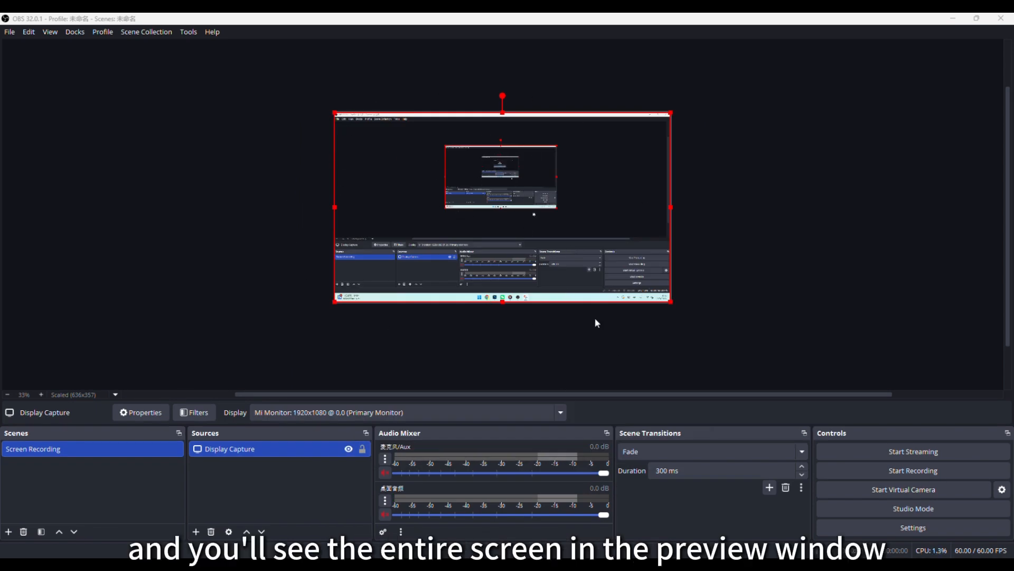
Step: Try shrinking the Display Capture source in the preview from its upper-left corner
drag(334, 112, 421, 194)
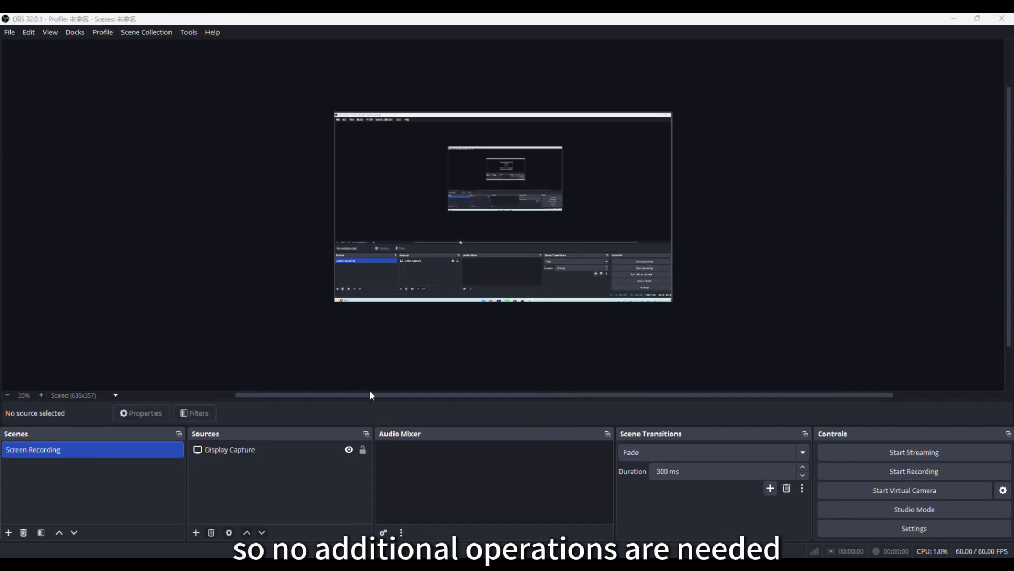
Step: Add an Audio Input Capture source with the default name, using the 麦克风 (USB PnP Sound Device) microphone
click(195, 534)
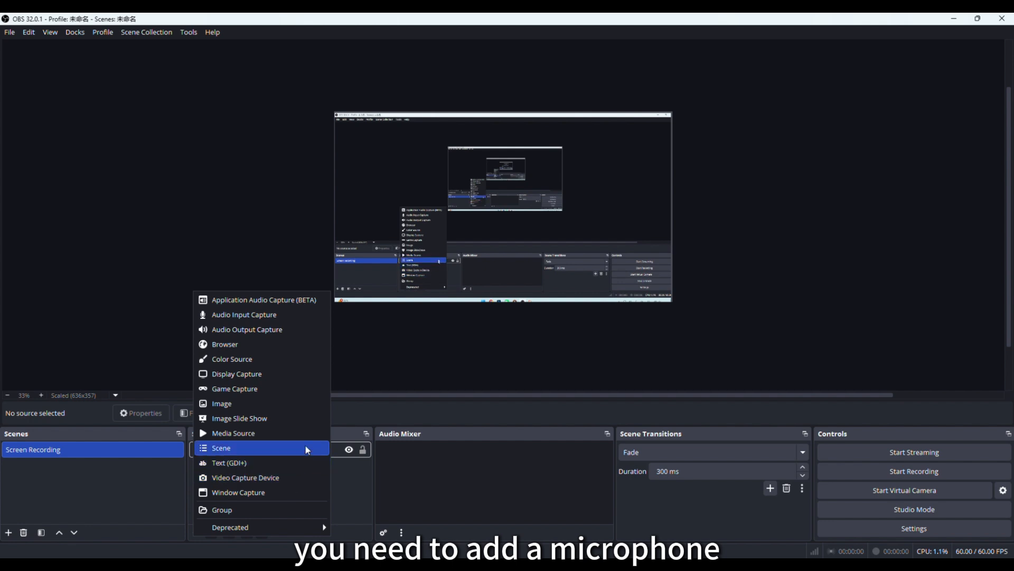
click(267, 319)
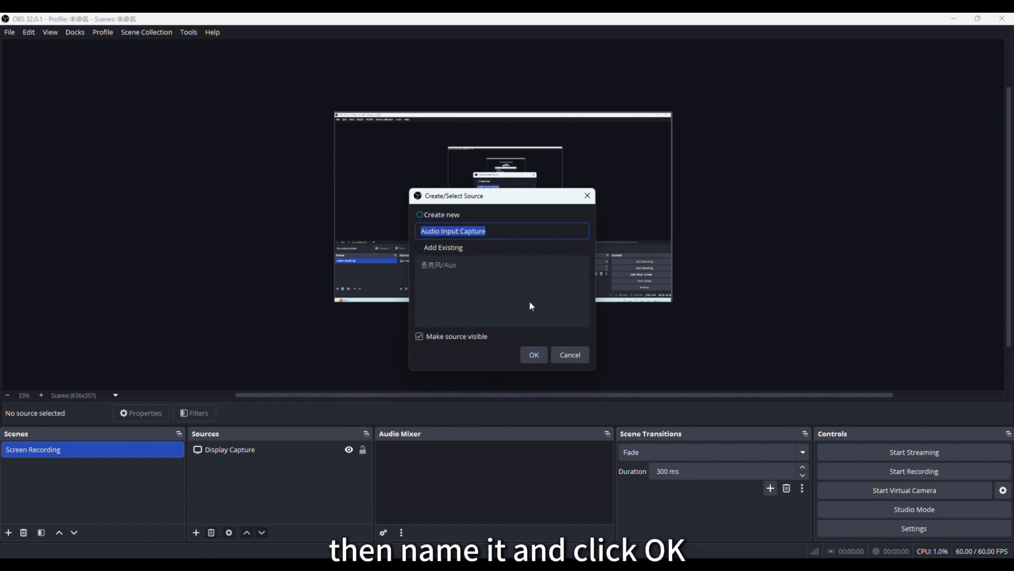
click(537, 357)
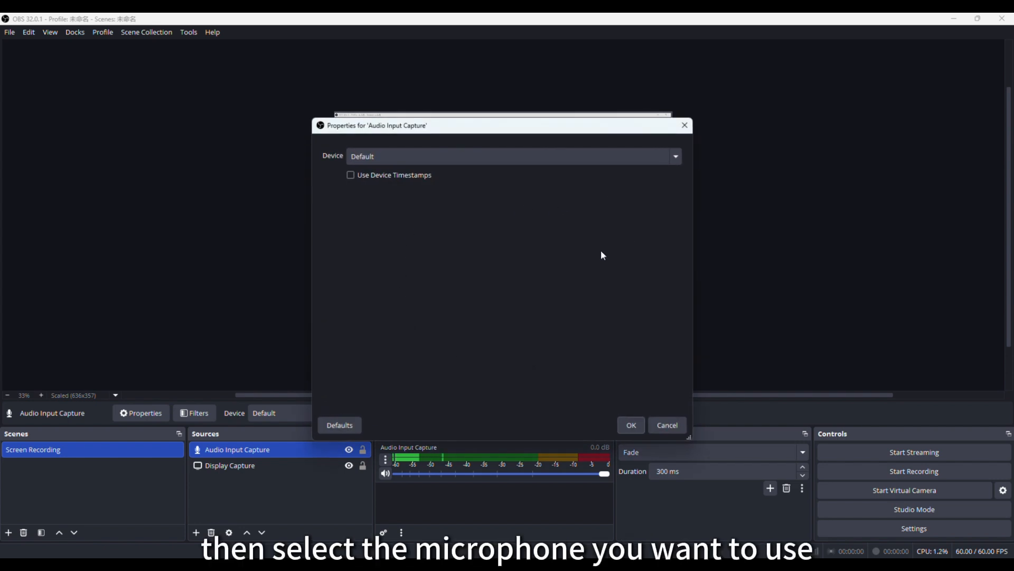
click(677, 156)
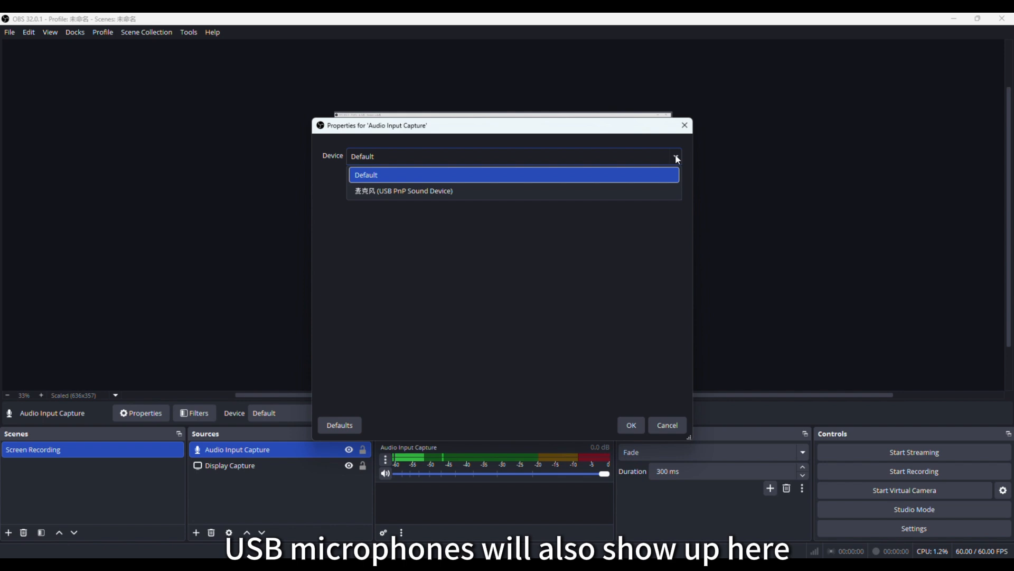
click(661, 194)
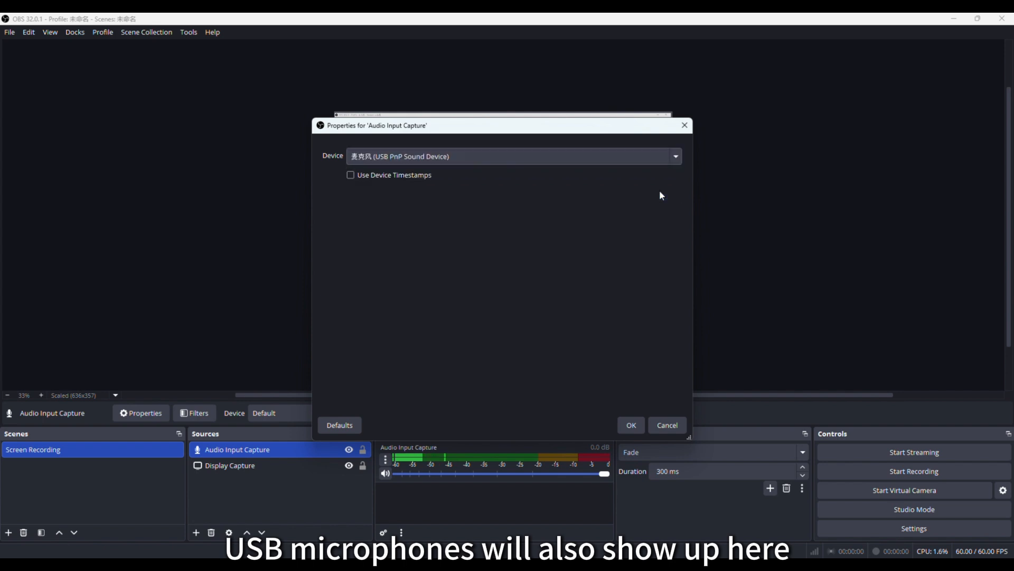
click(632, 425)
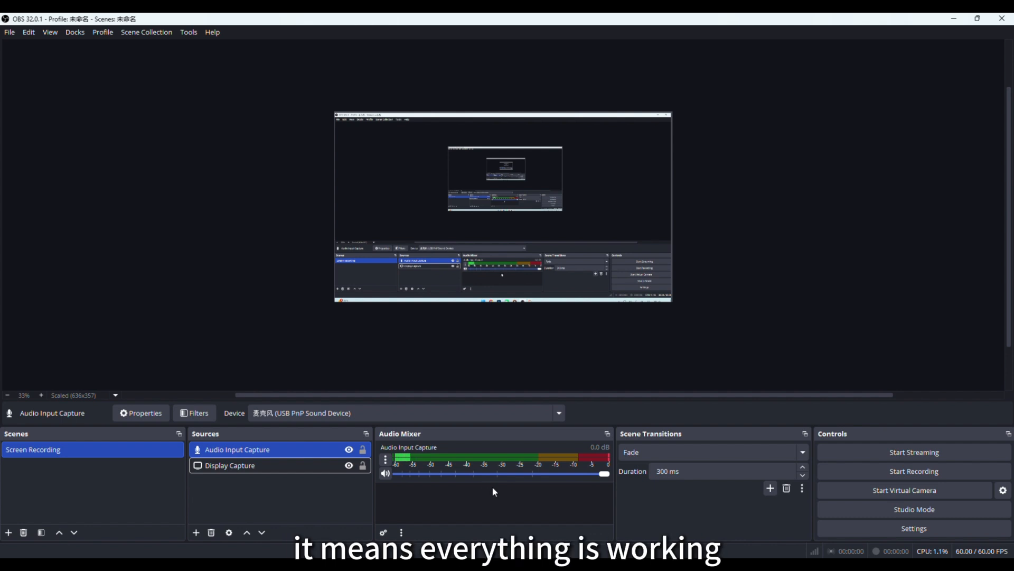
Step: Try adjusting the Audio Input Capture volume in the audio mixer
click(596, 474)
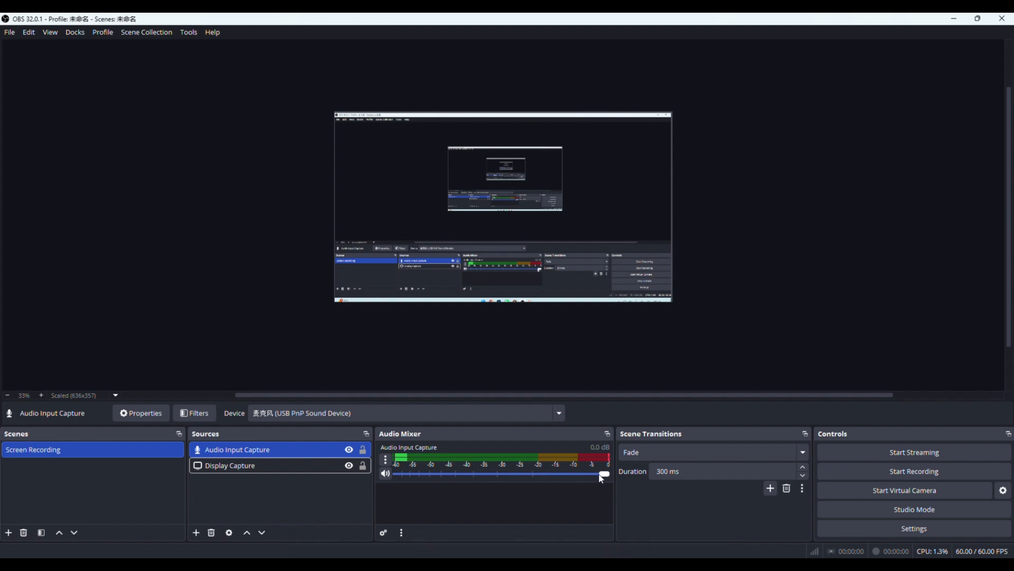
drag(597, 474, 622, 499)
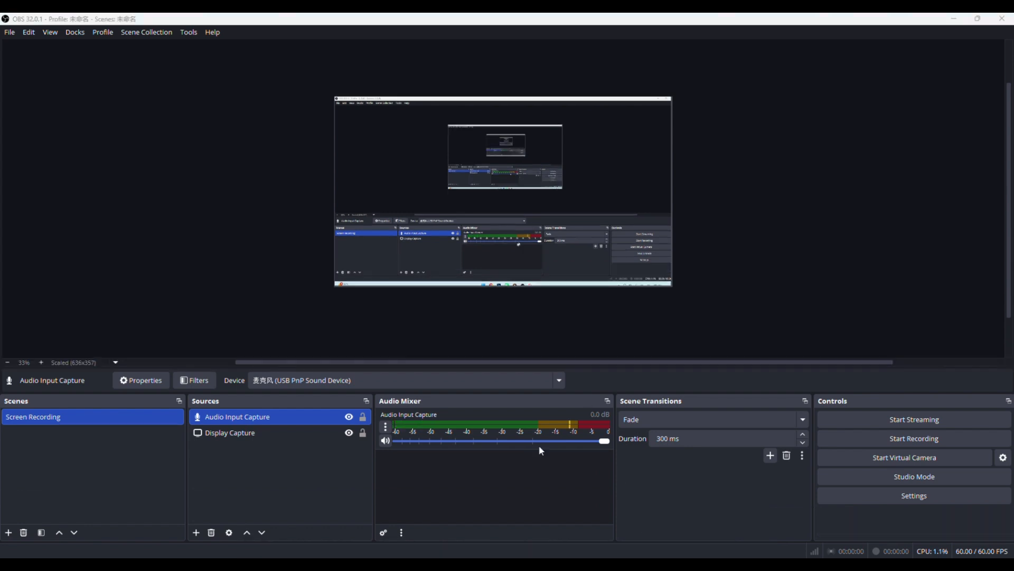
Step: Examine which audio filter types can be added to the Audio Input Capture source, without adding one
click(386, 428)
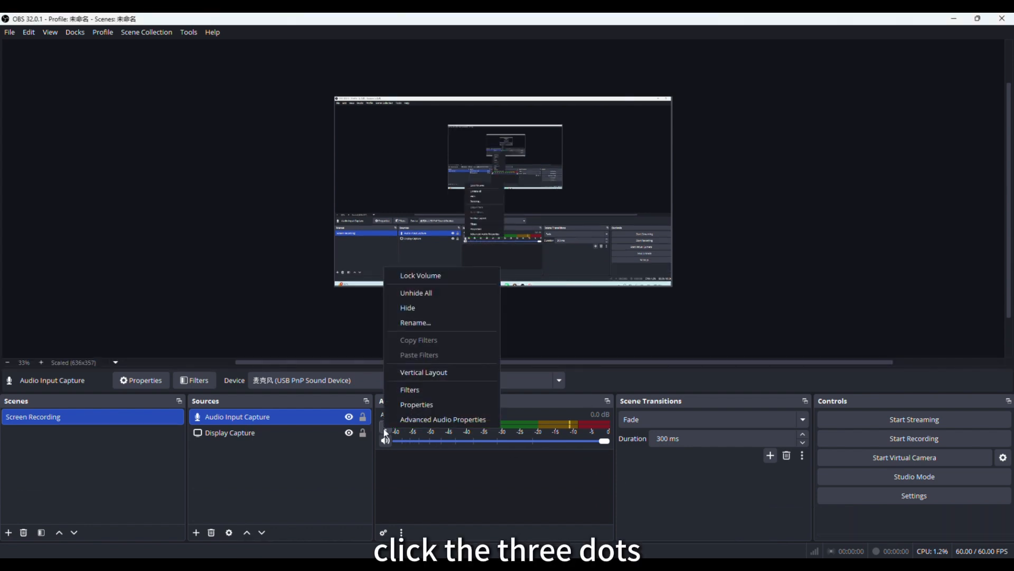
click(446, 398)
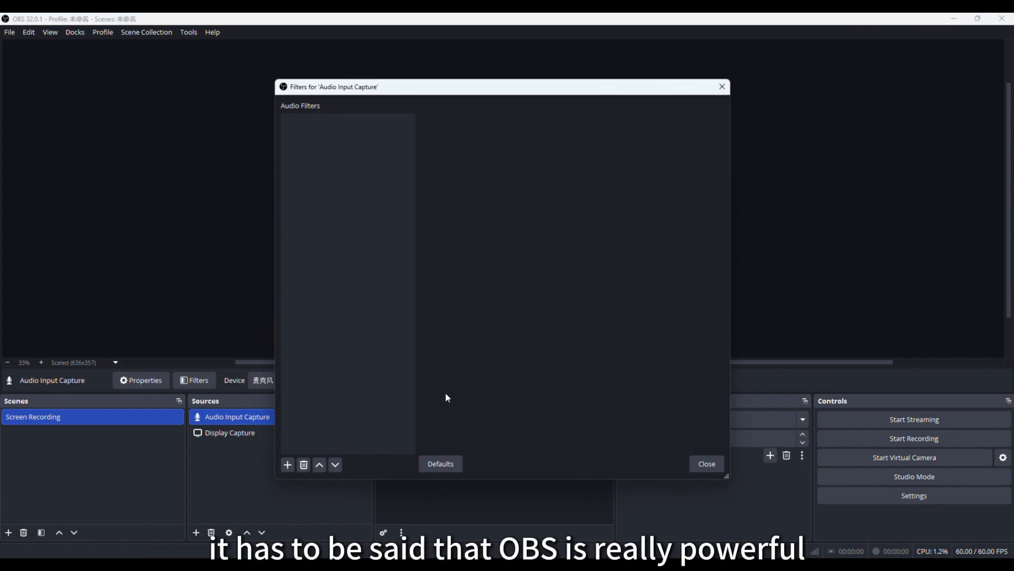
click(288, 465)
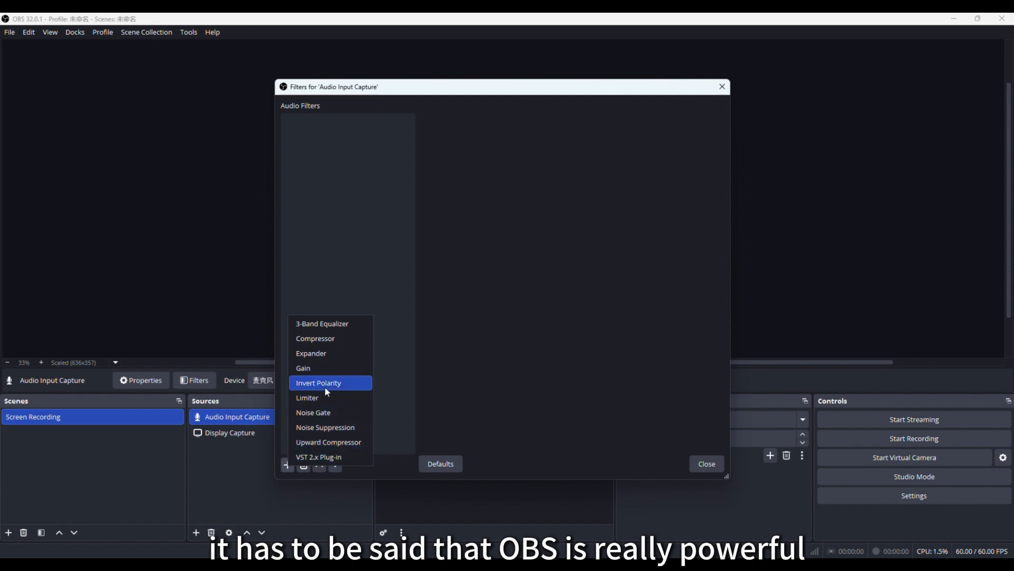
click(708, 464)
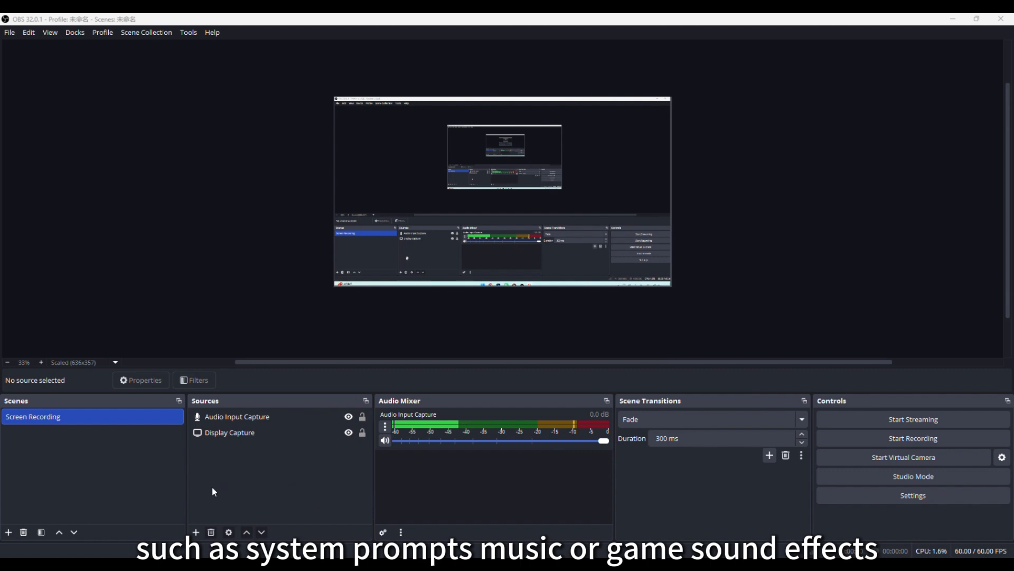
Step: Add an Audio Output Capture source with the default name, using the 扬声器 (USB PnP Sound Device) speakers
click(196, 533)
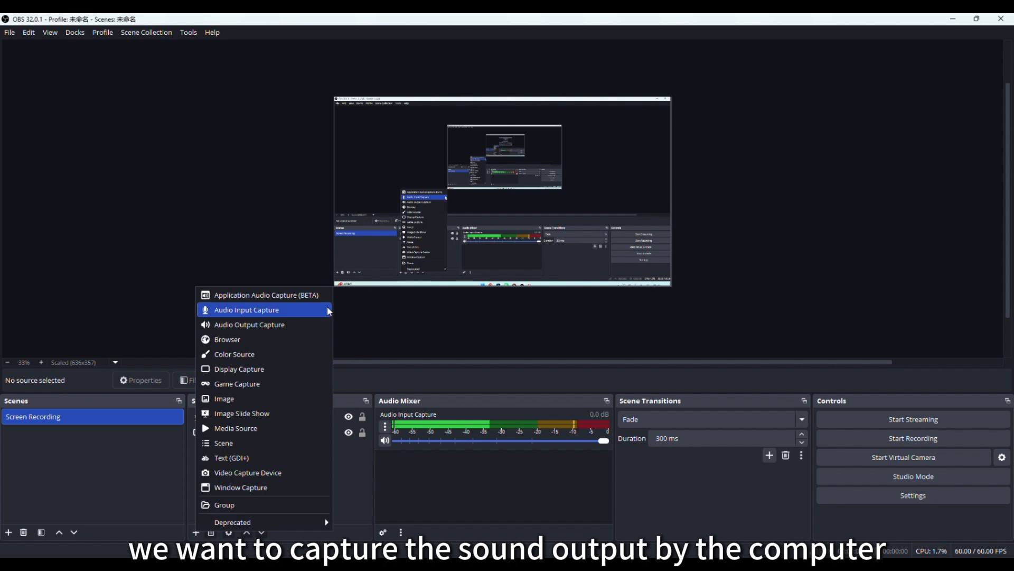
click(295, 326)
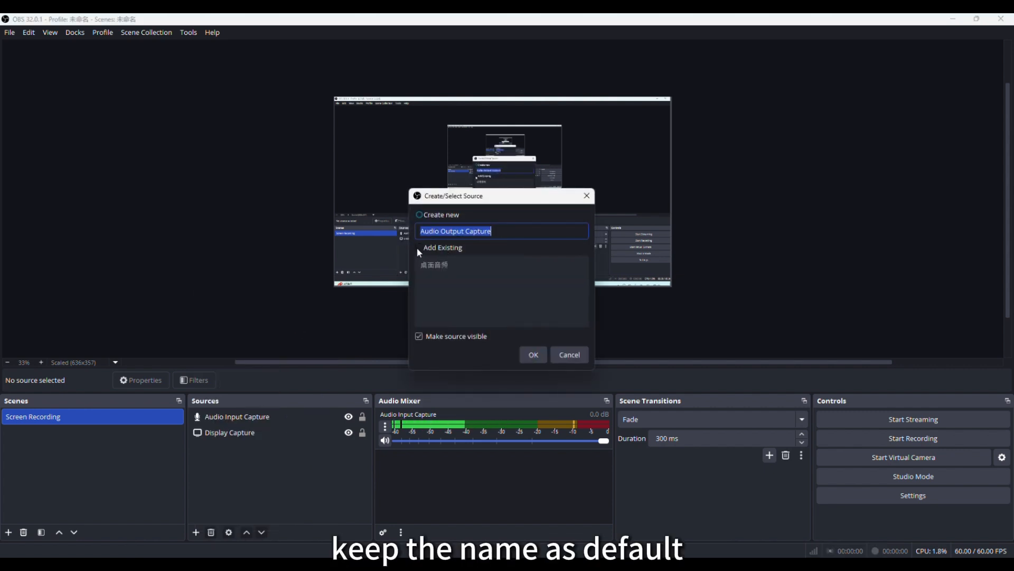
click(533, 359)
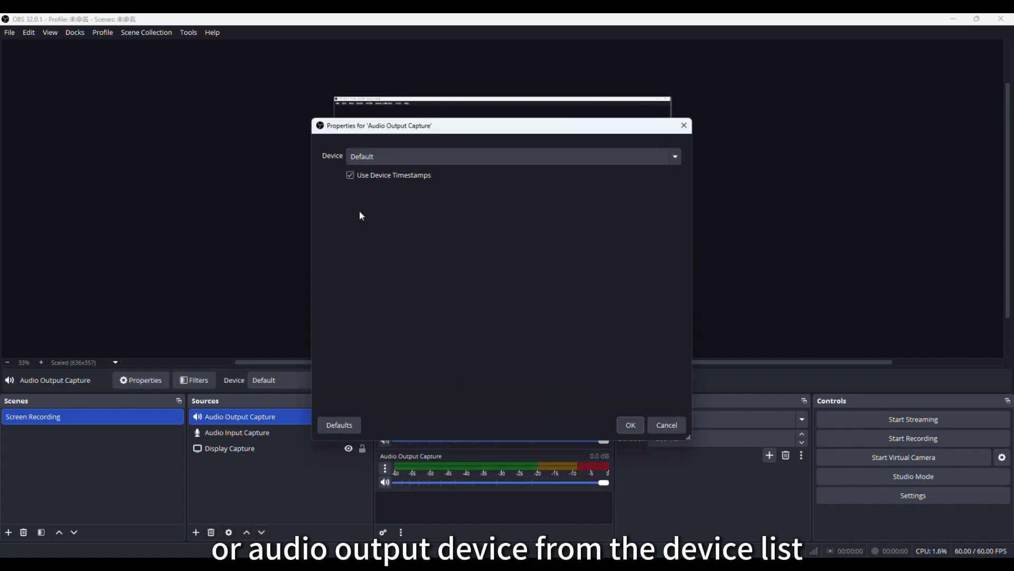
click(501, 158)
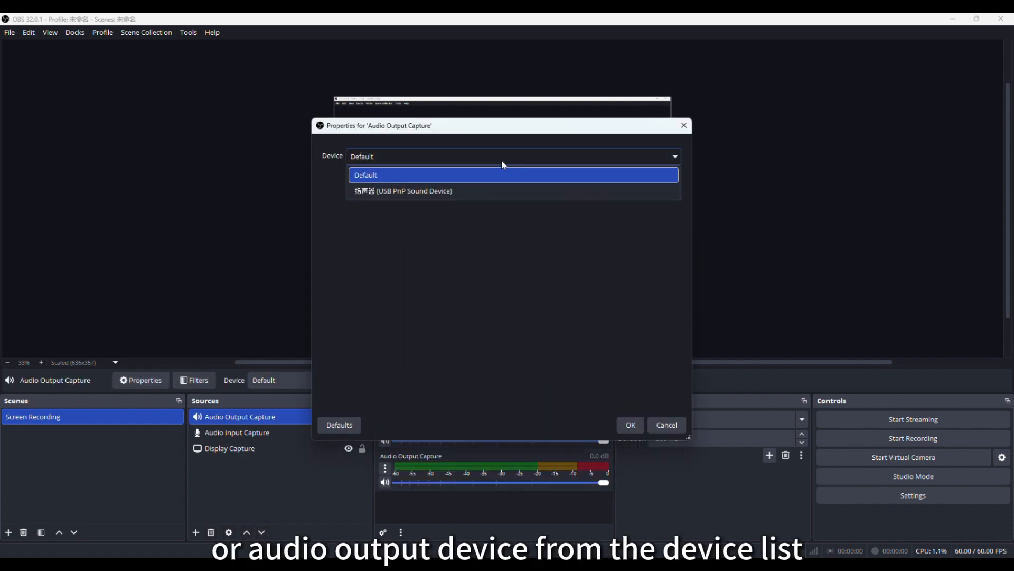
click(539, 192)
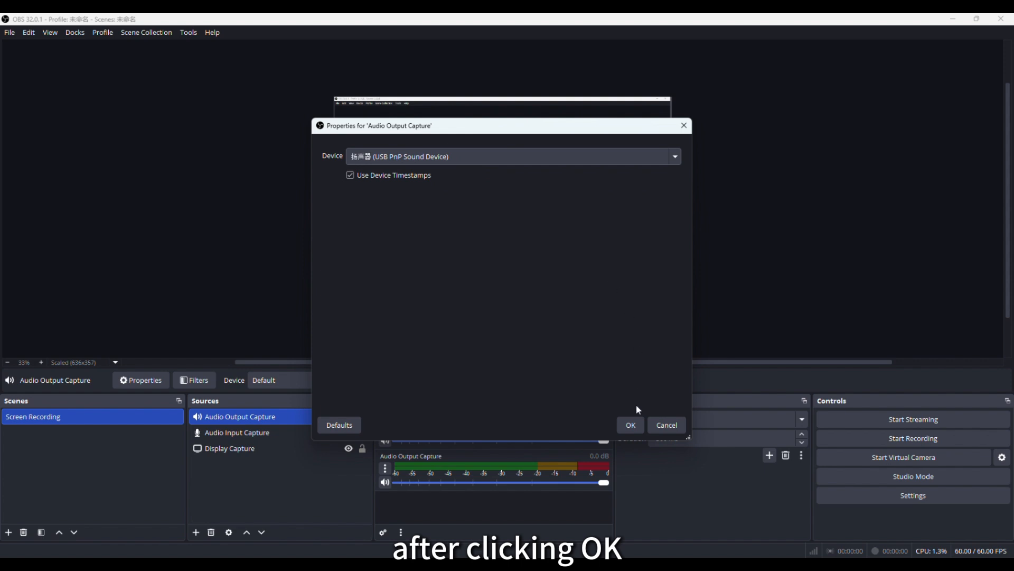
click(632, 425)
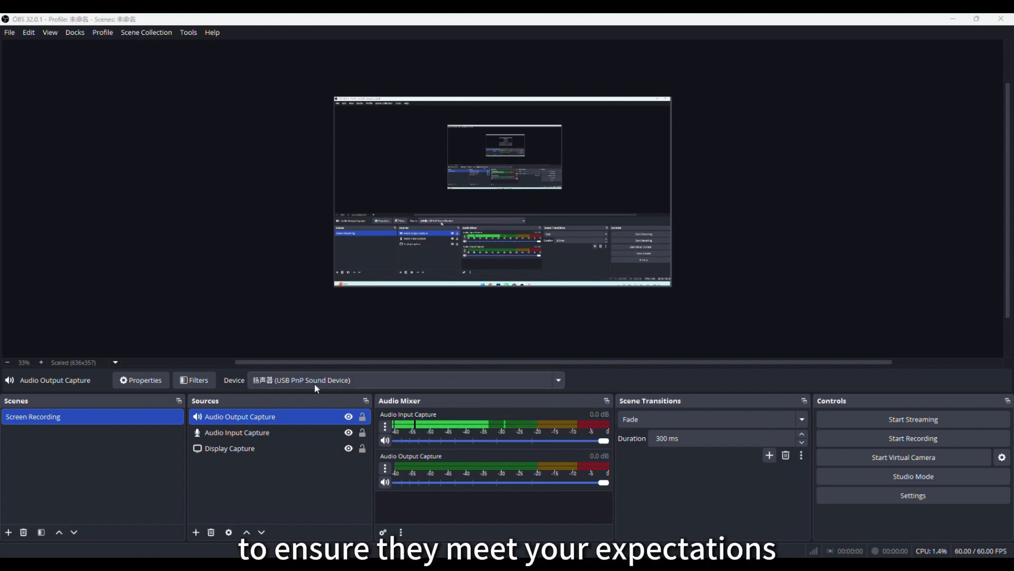
Step: In the output settings, set the recording format to Fragmented MP4 (.mp4) and the recording video encoder to Hardware (QSV, H.264)
click(12, 34)
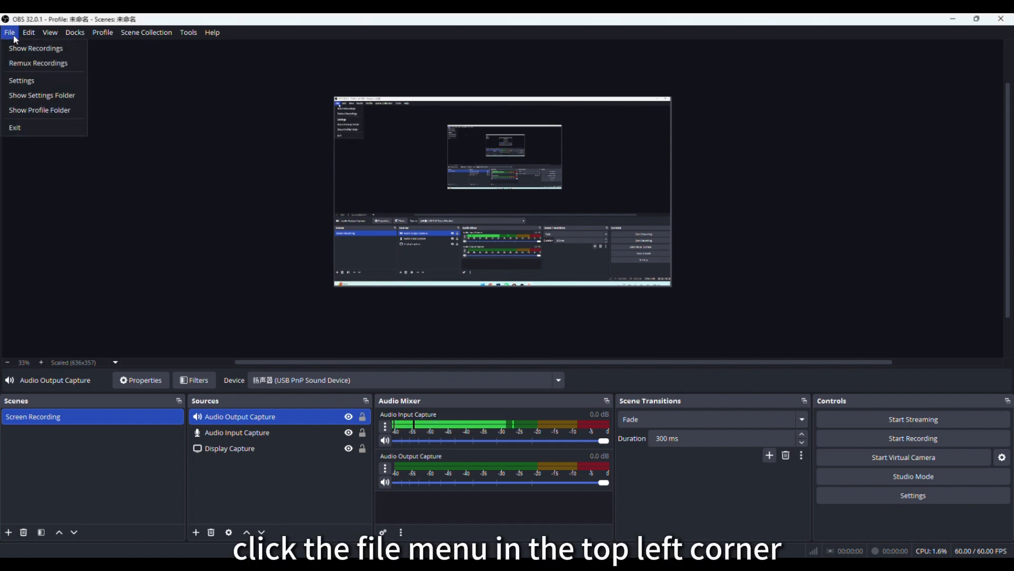
click(47, 80)
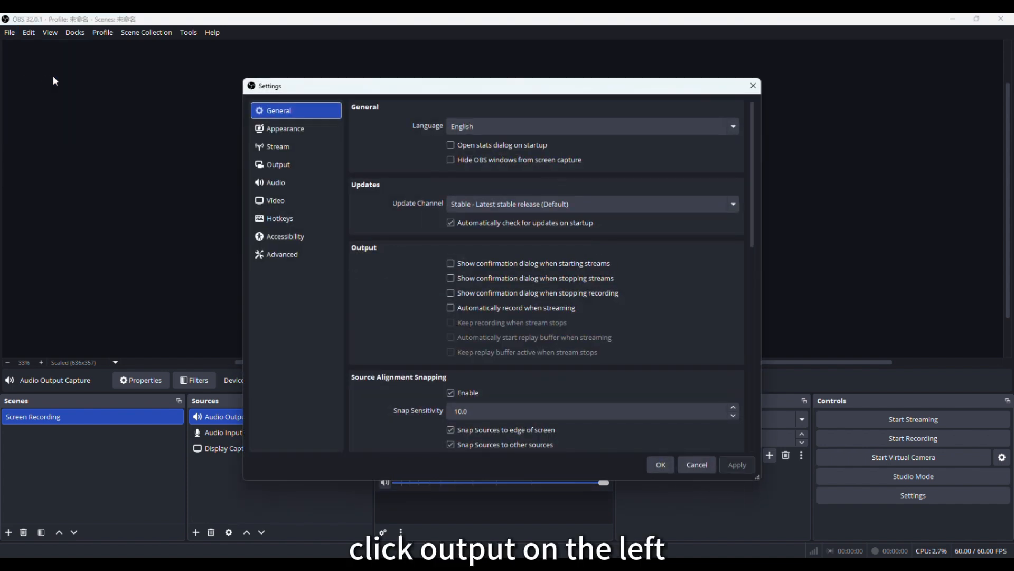
click(326, 170)
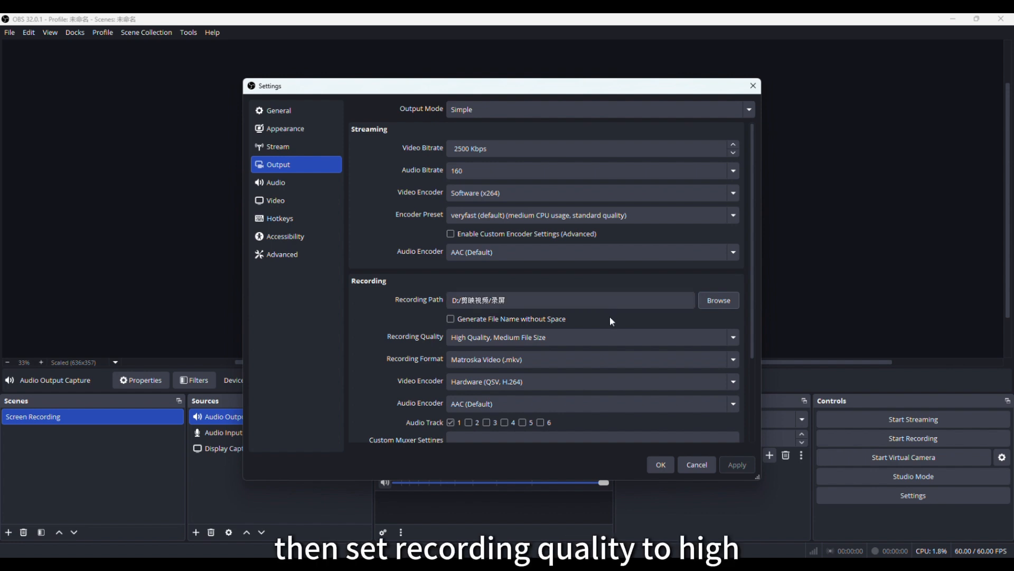
scroll(691, 325, down, 1)
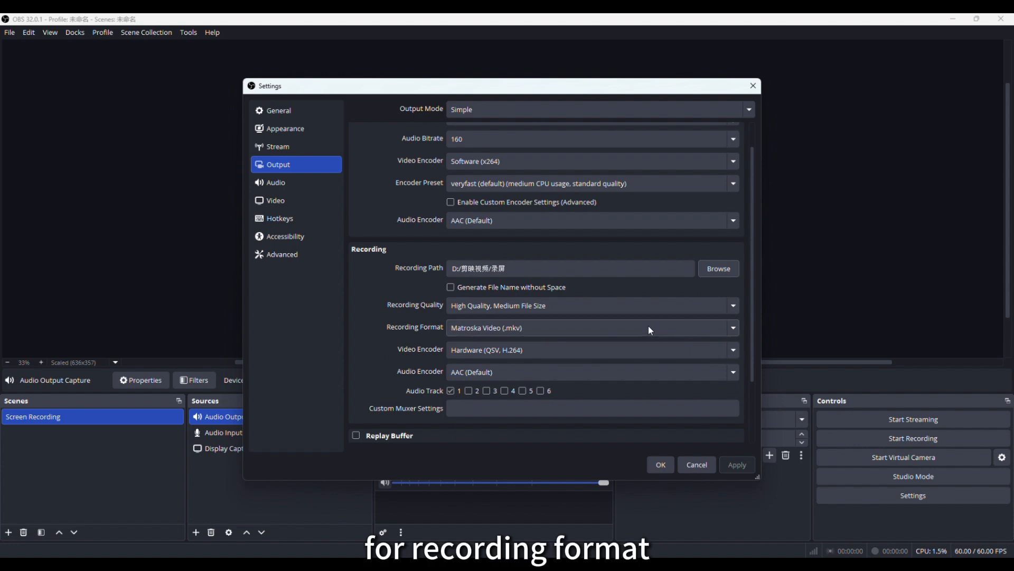
click(448, 329)
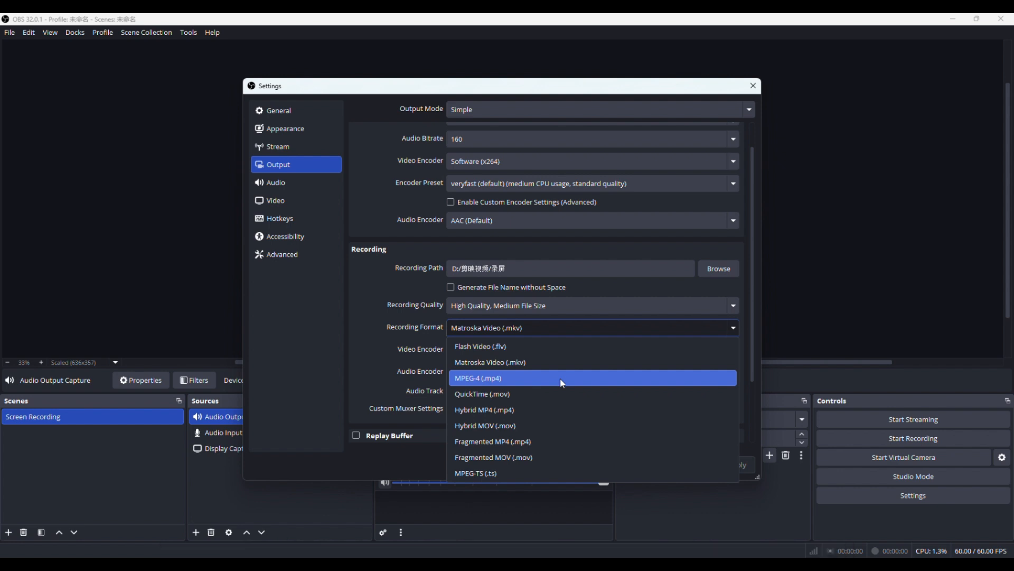
click(569, 439)
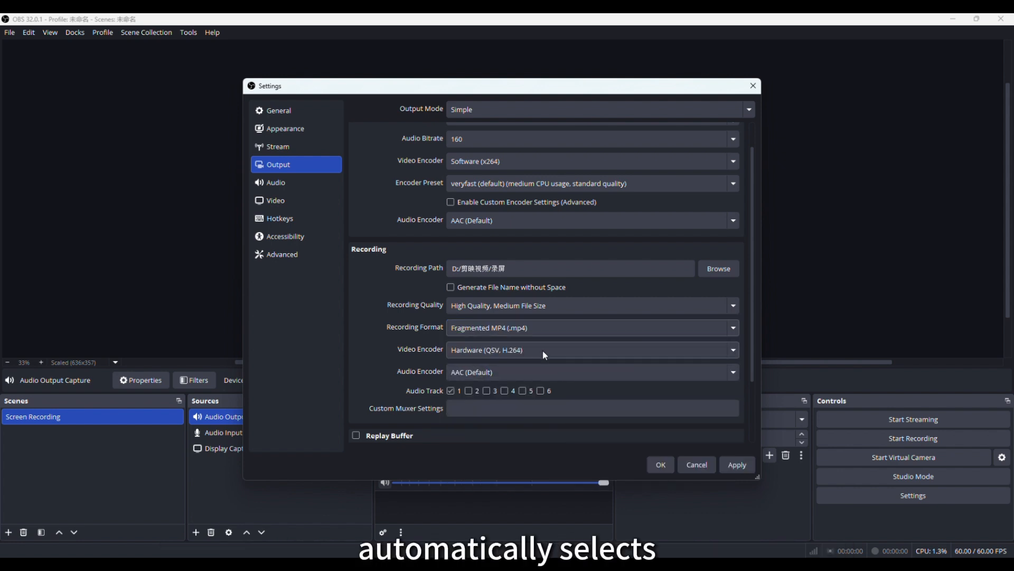
click(730, 353)
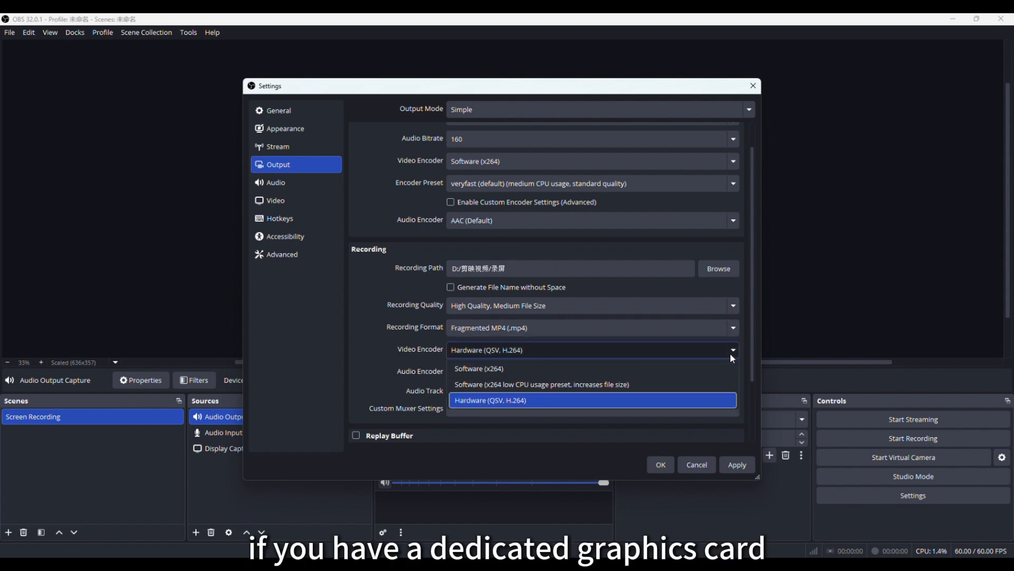
click(692, 401)
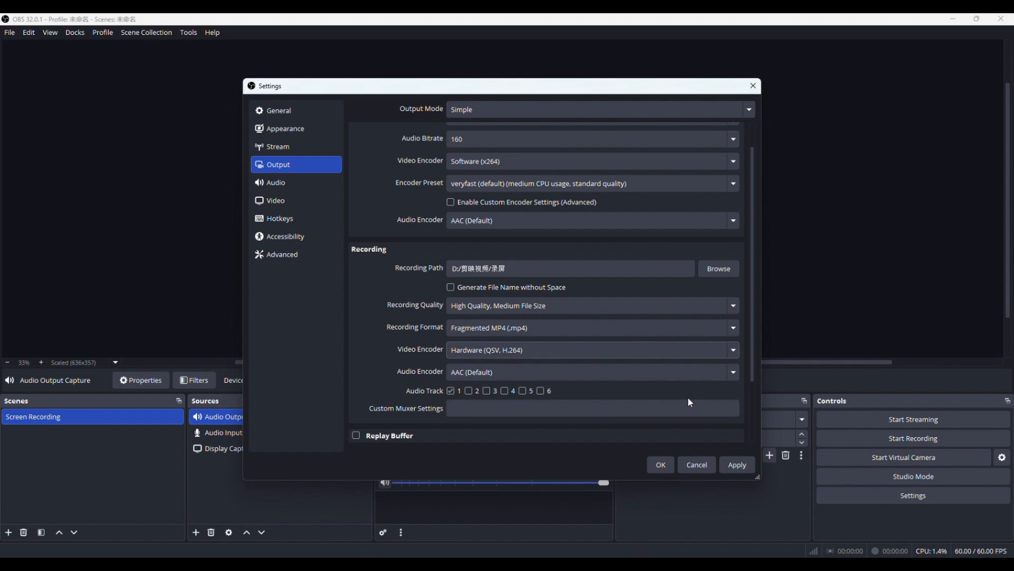
Step: In the video settings, set the base and output resolutions to 1920x1080 and the common FPS value to 29.97
click(309, 201)
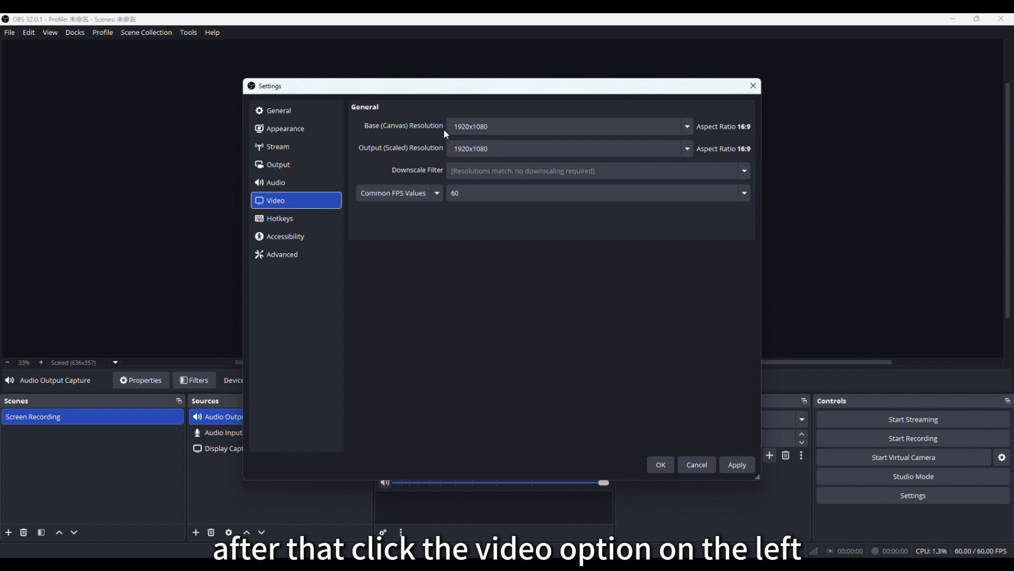
click(688, 131)
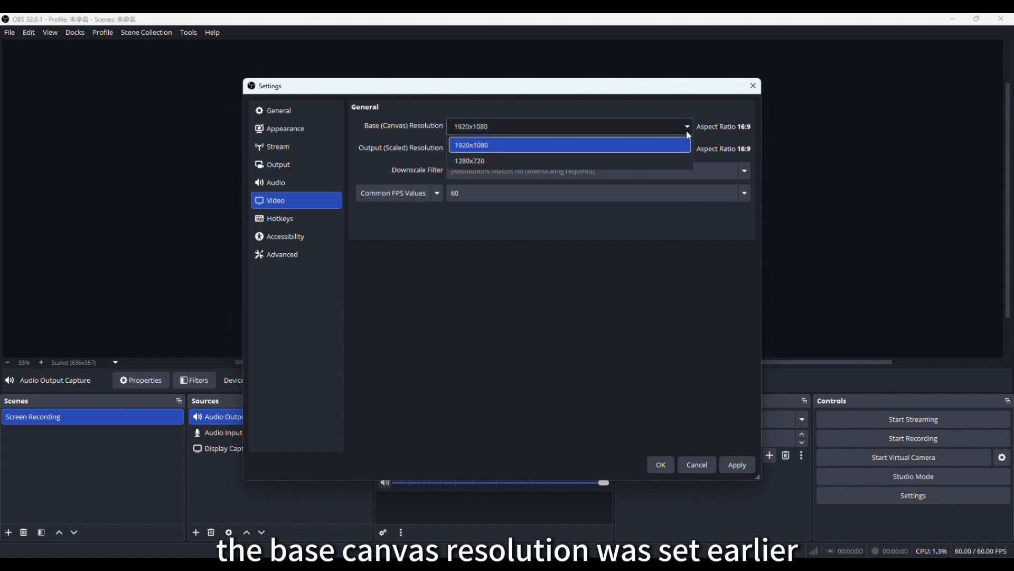
click(633, 141)
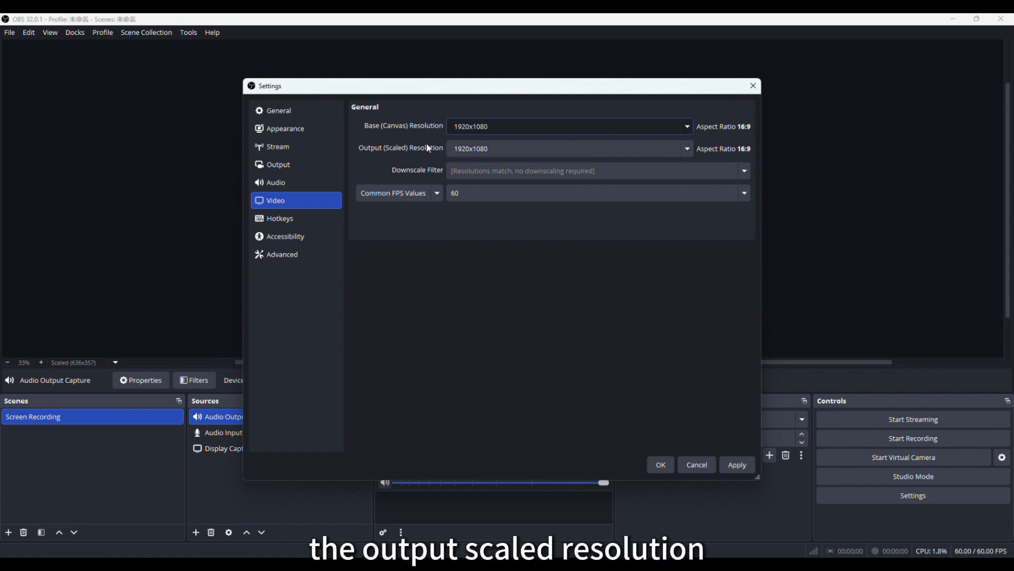
click(691, 151)
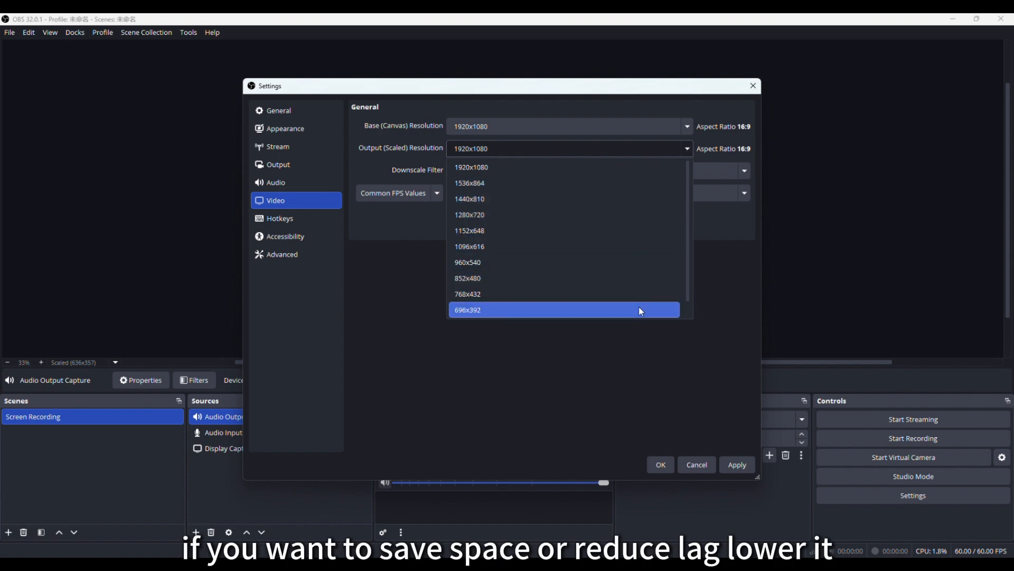
scroll(639, 307, down, 1)
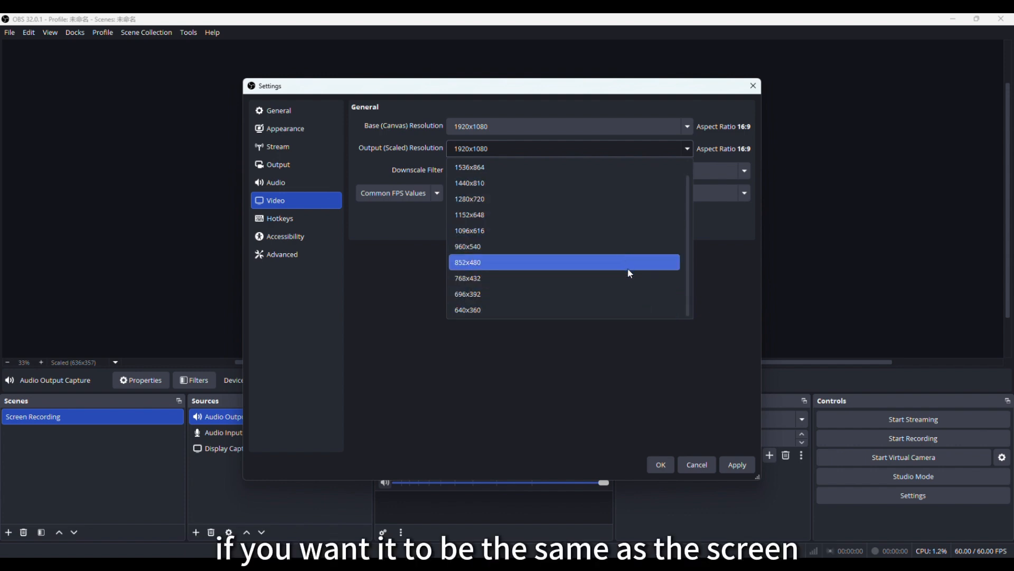
scroll(655, 303, up, 1)
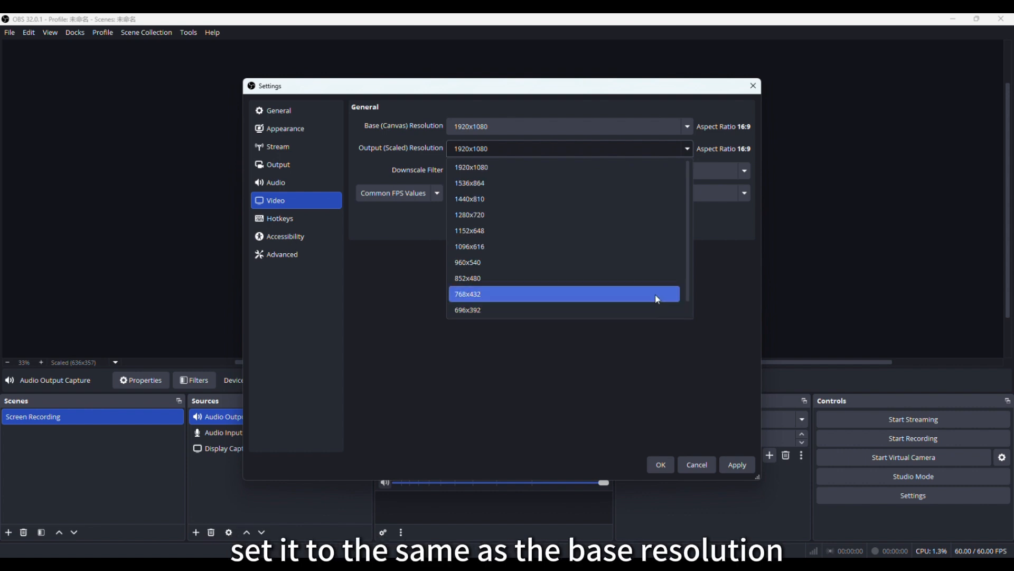
click(645, 161)
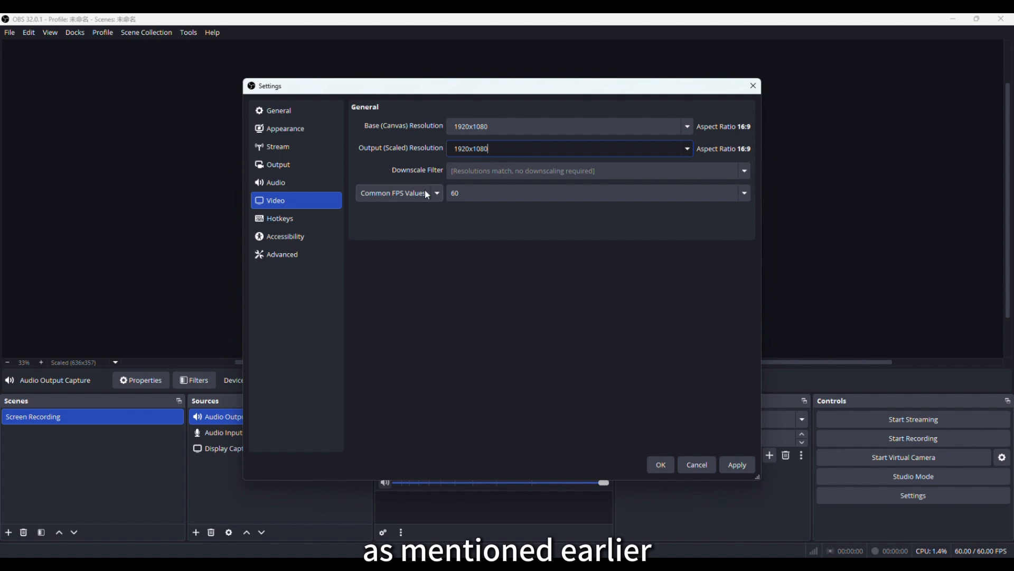
click(743, 194)
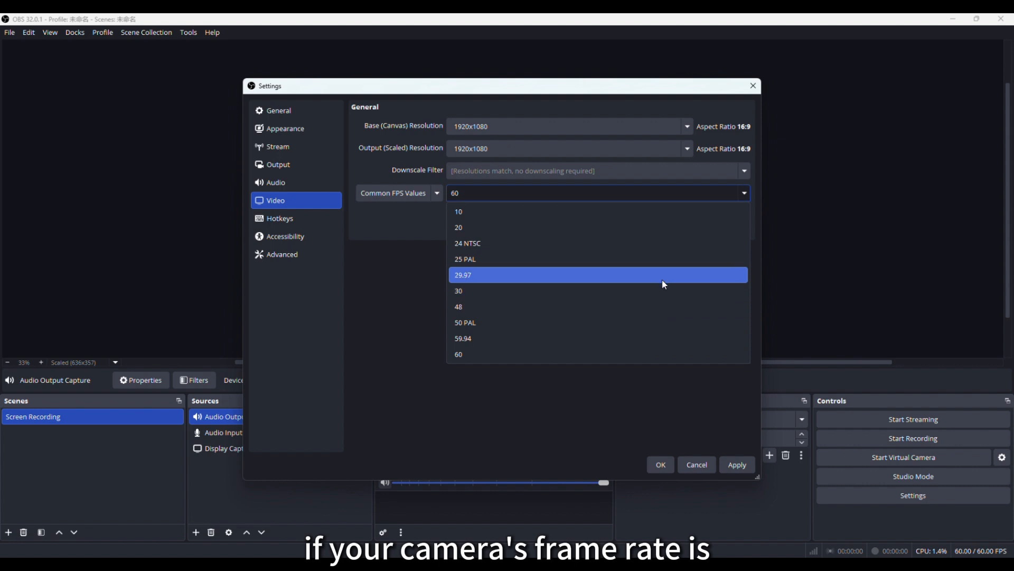
click(708, 281)
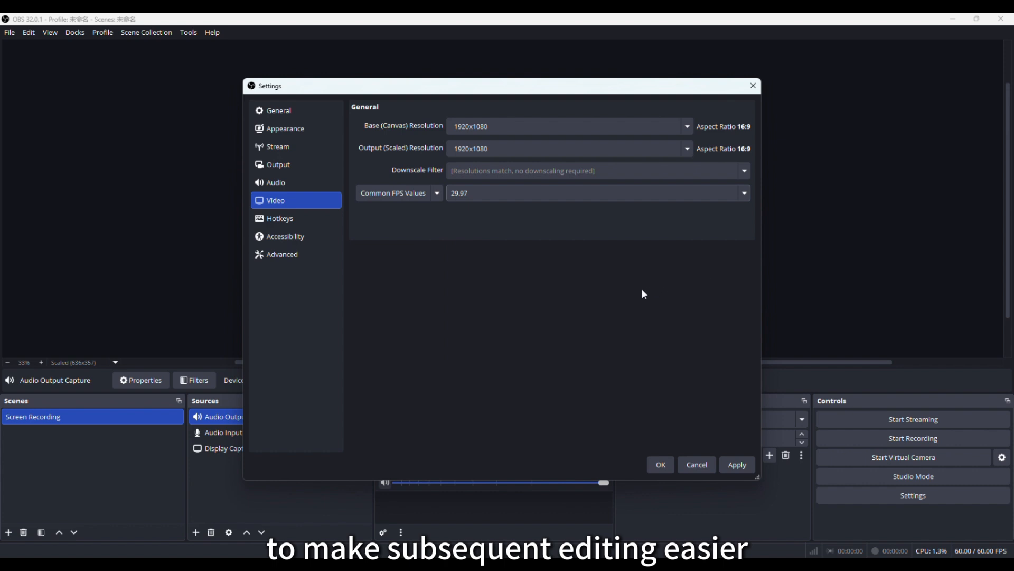
Step: Apply the changed video settings and close the settings dialog
click(727, 468)
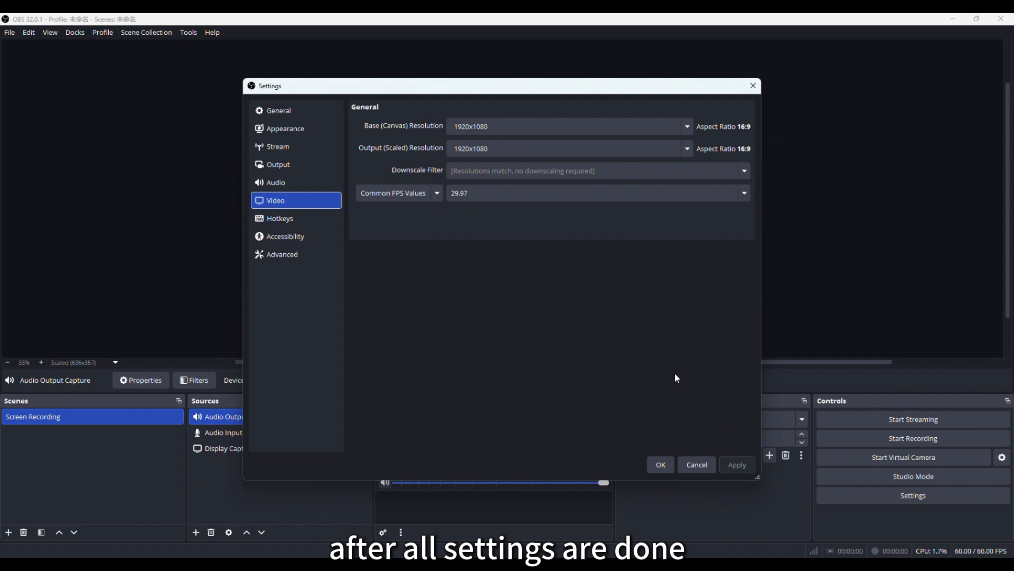
click(670, 470)
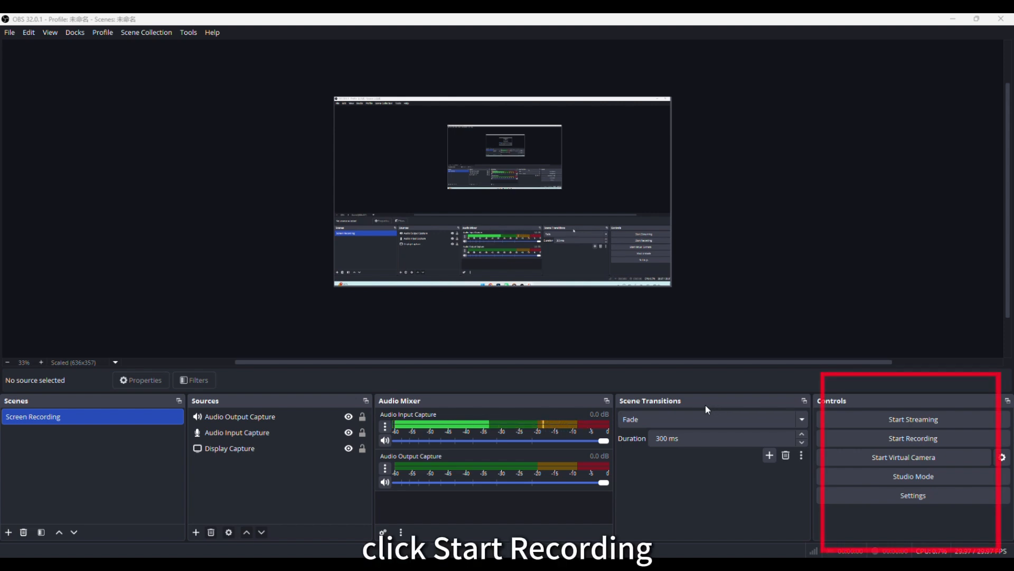
Step: Record a test clip of the Screen Recording scene for about 25 seconds, ending the recording so the file is saved
click(957, 445)
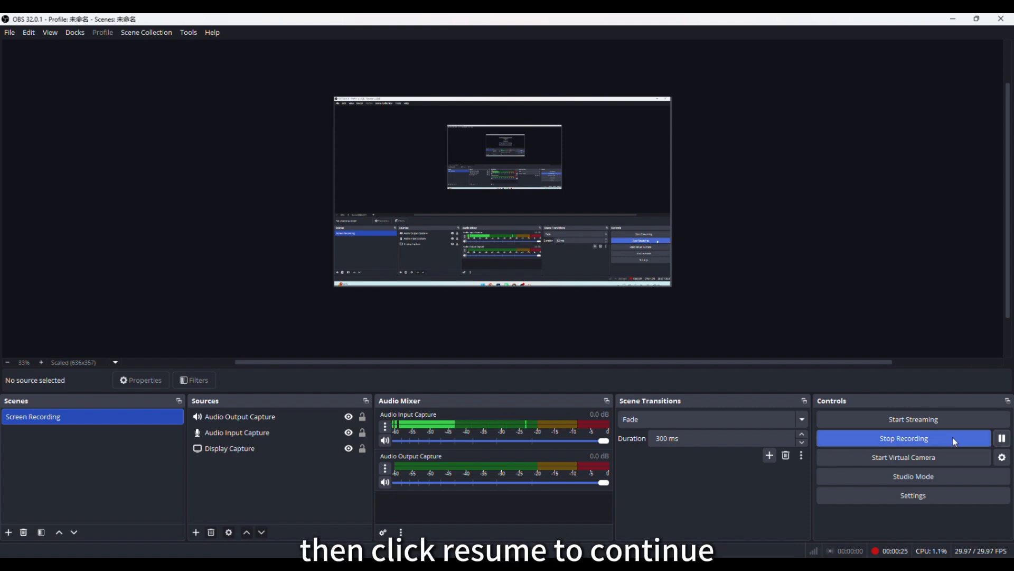
click(952, 438)
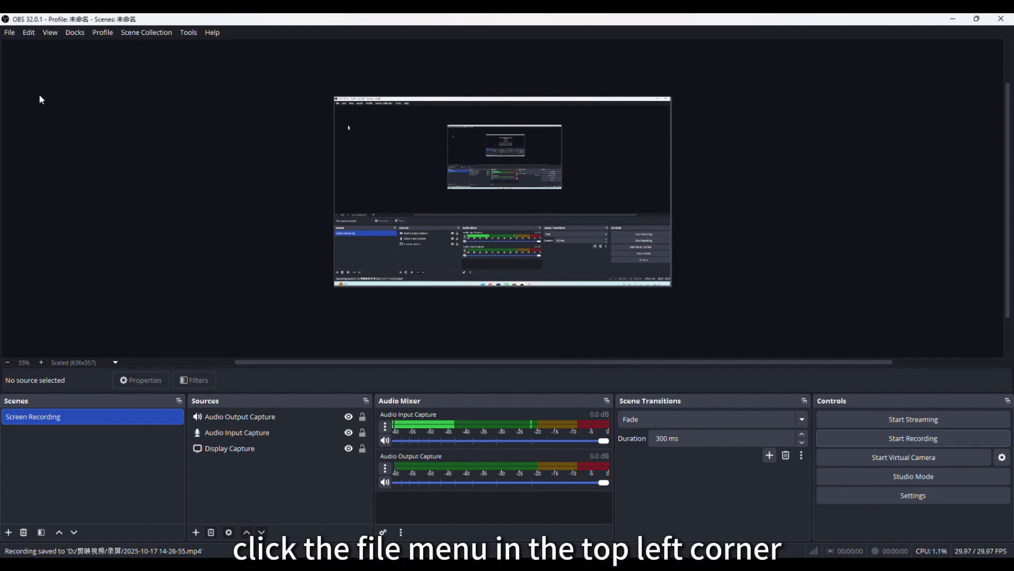
Step: Show the folder of saved recordings to check for the new test clip, and close the folder window
click(10, 33)
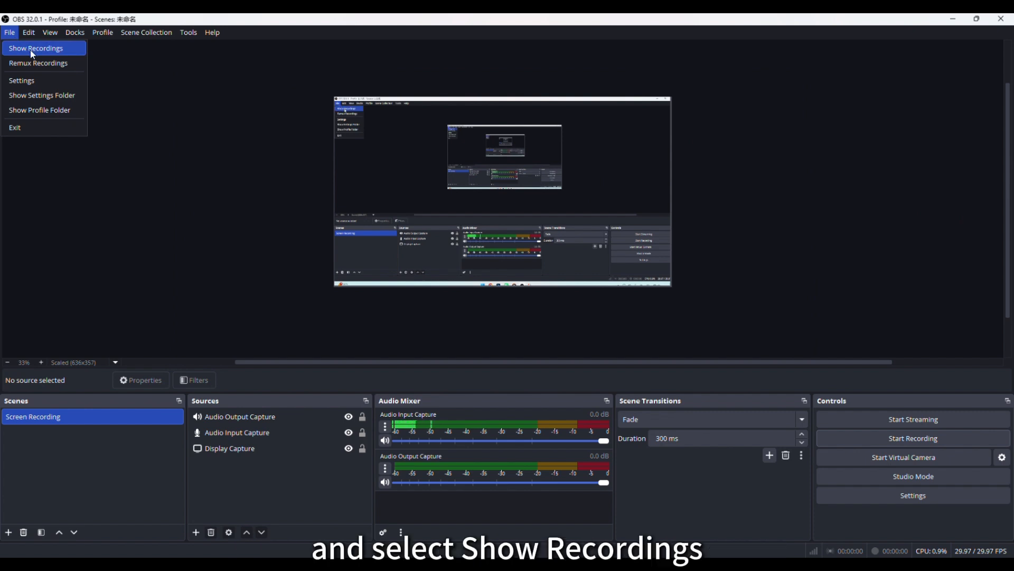
click(31, 50)
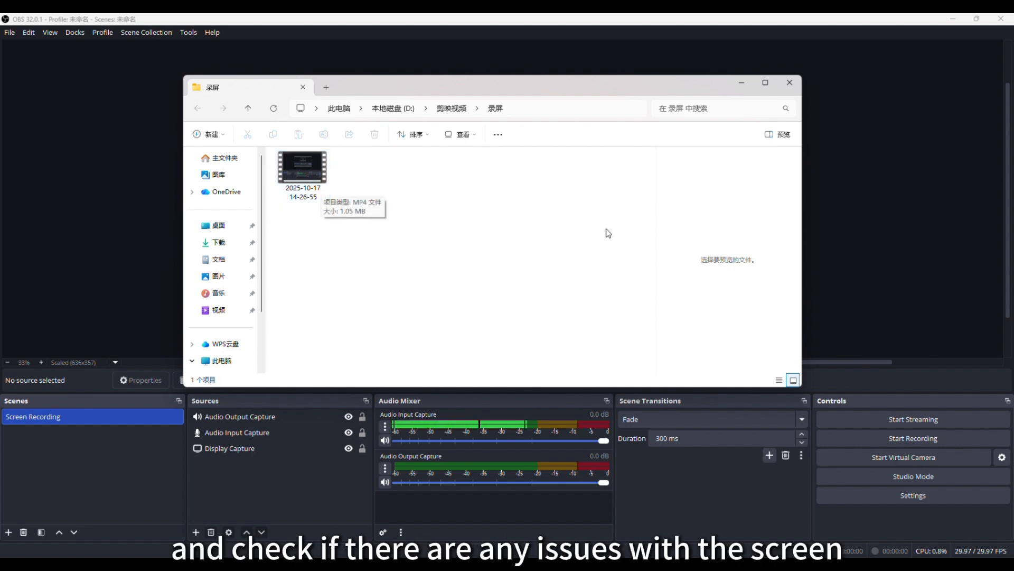
click(793, 83)
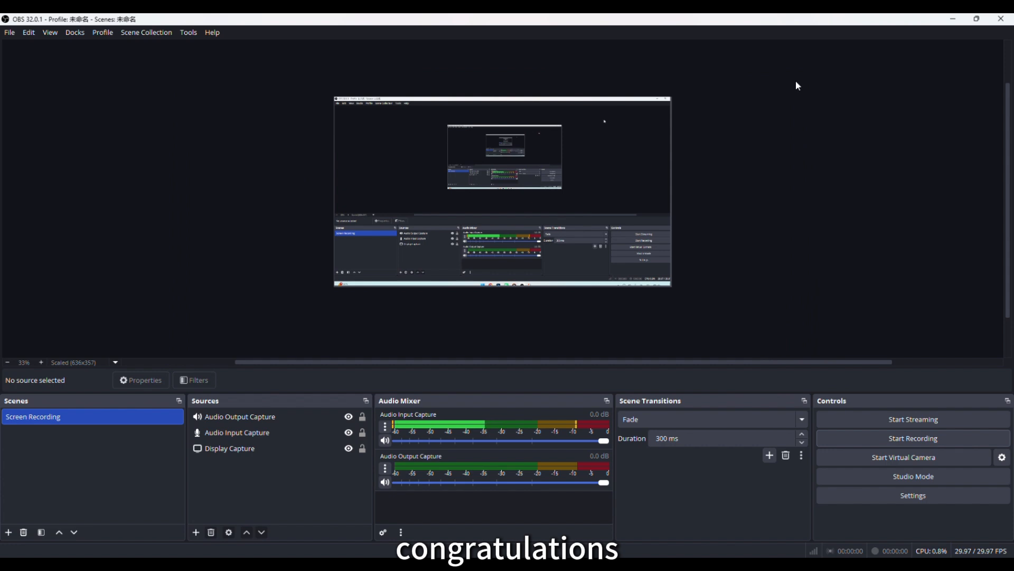